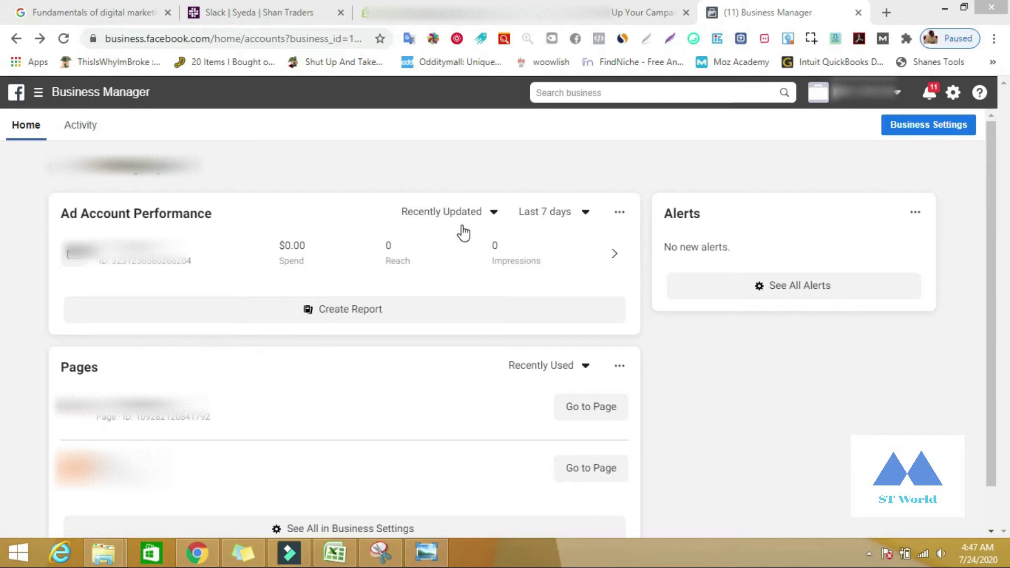
- Go to Ads Manager, start creating a new campaign and dismiss the summary of the unfinished draft
click(36, 93)
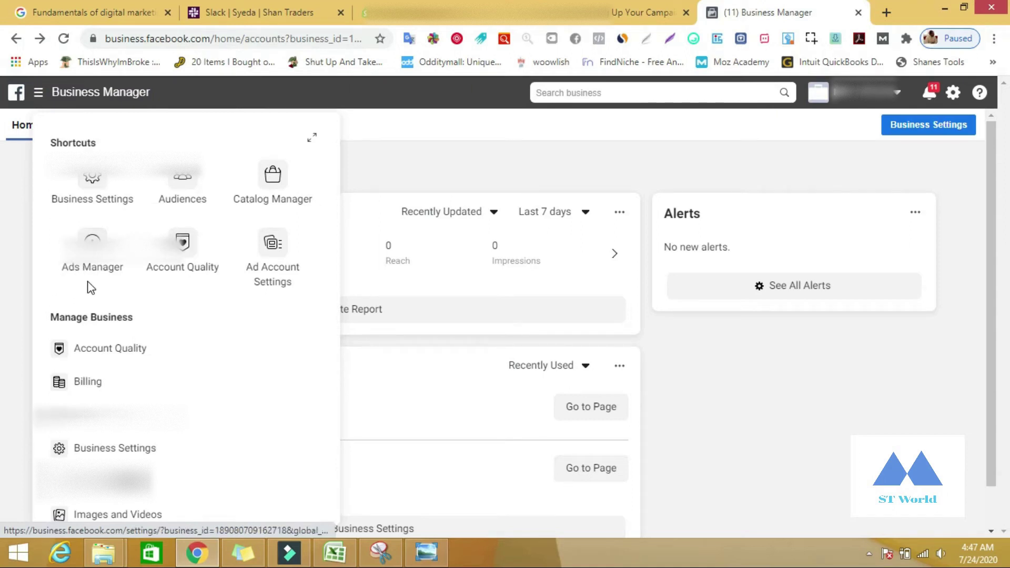
click(106, 281)
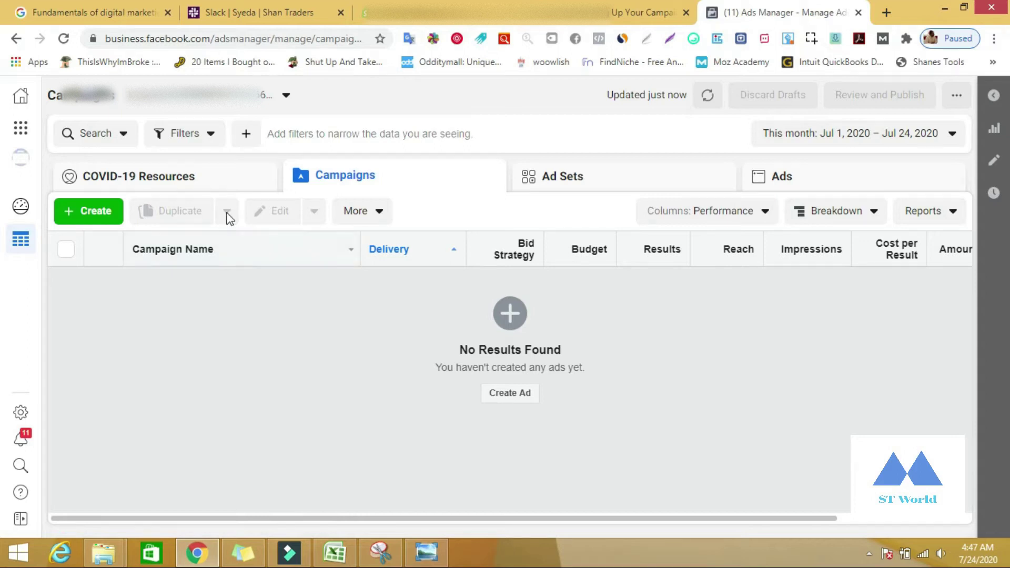
click(91, 214)
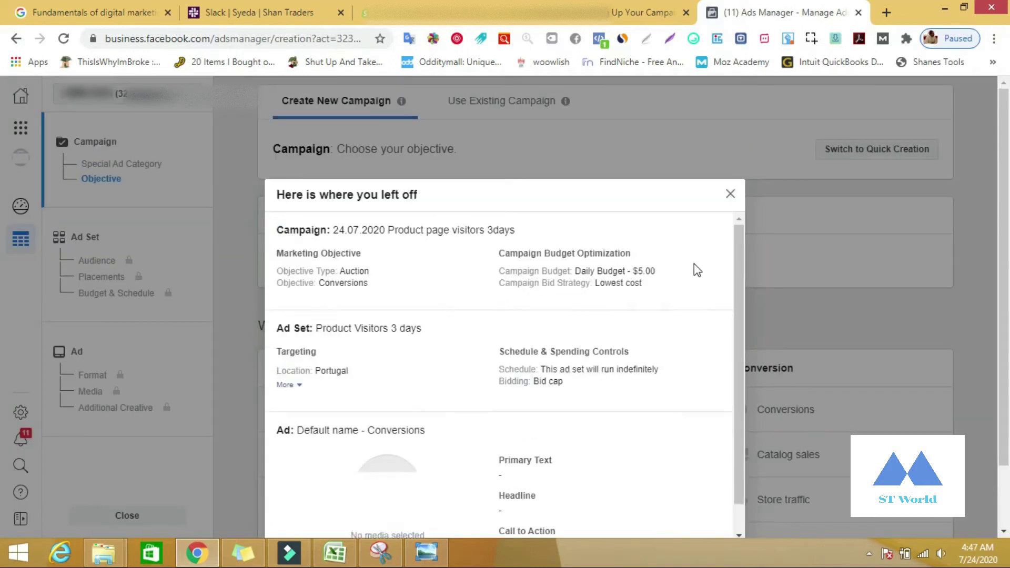
scroll(693, 264, down, 1)
click(732, 193)
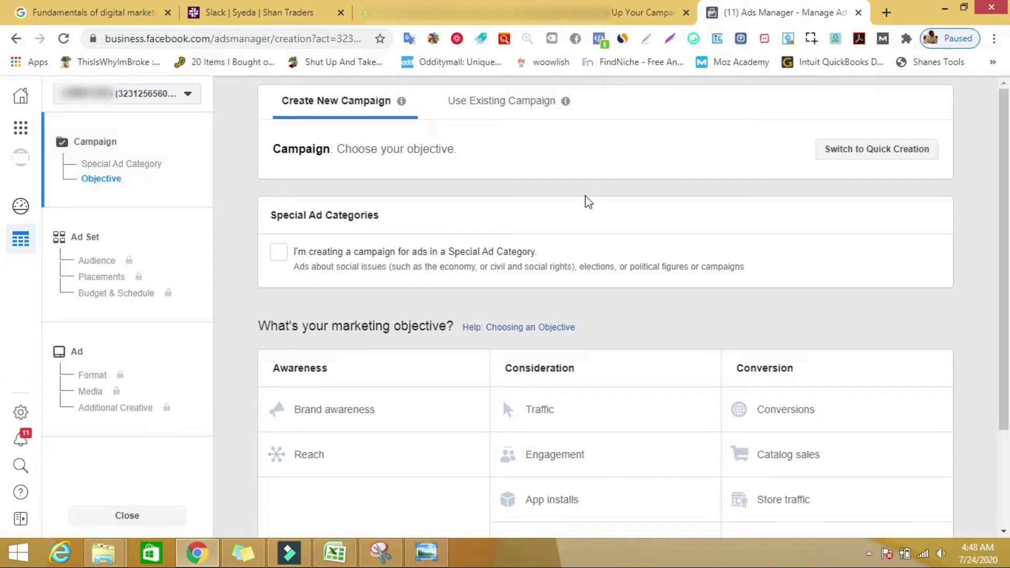
- Choose Conversions as the marketing objective and name the campaign "product page visitors 7 days"
scroll(779, 221, down, 1)
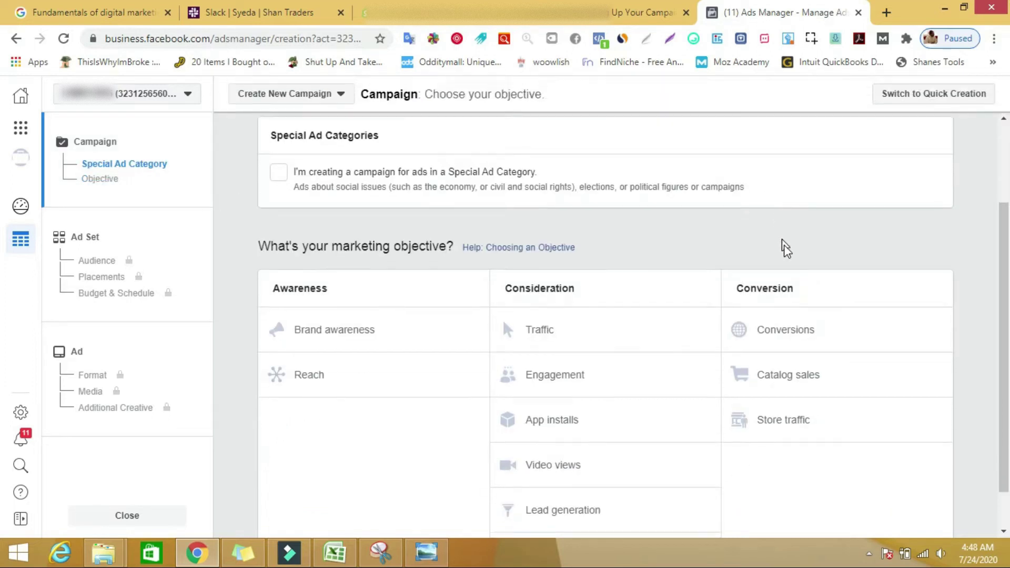
click(808, 329)
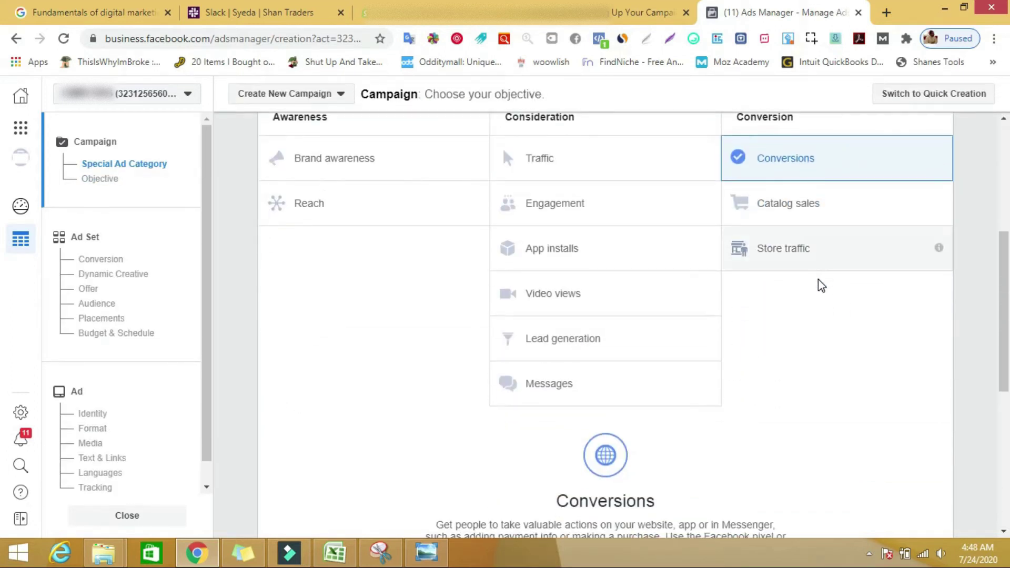
scroll(818, 279, down, 7)
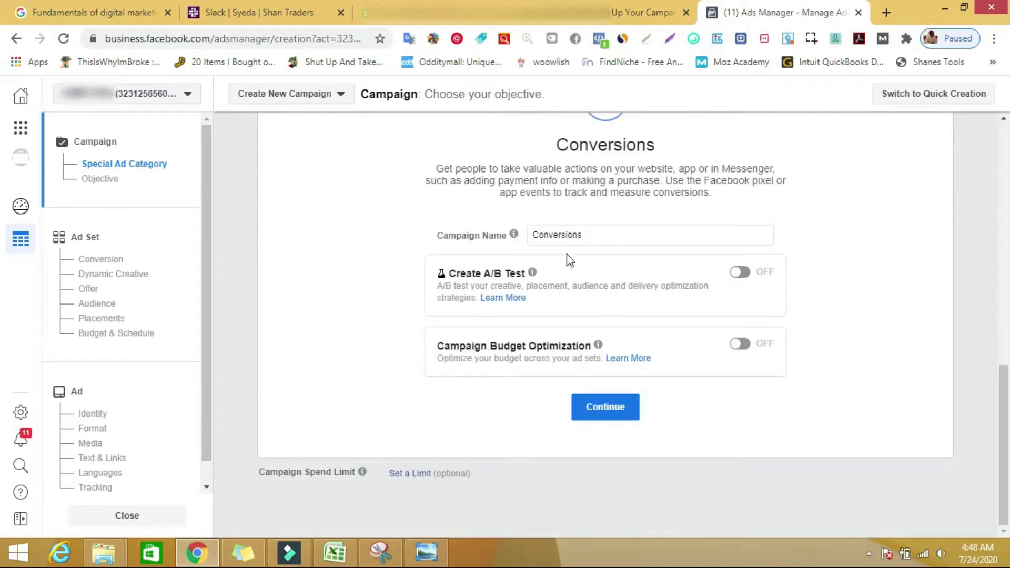
click(595, 235)
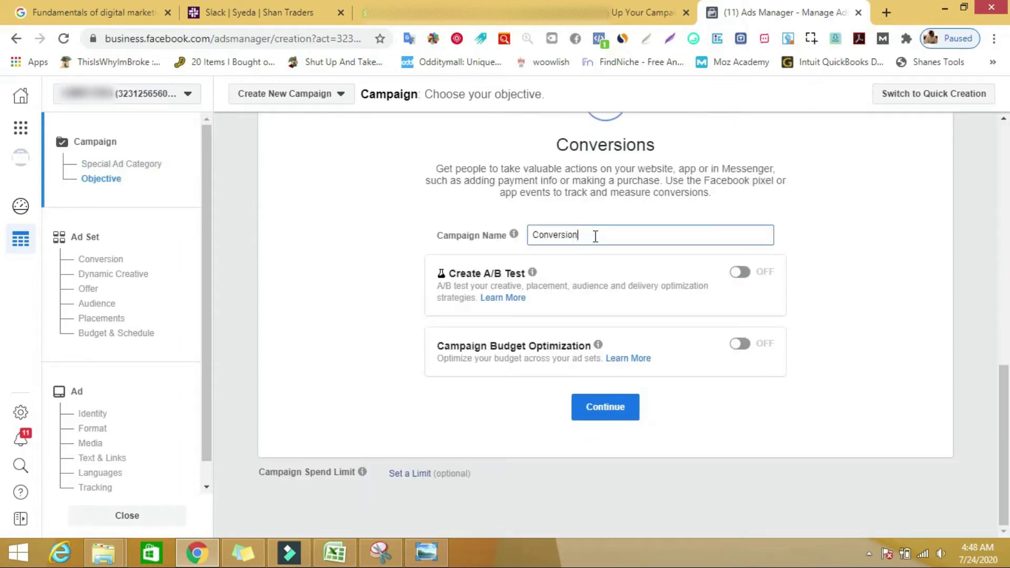
key(BackSpace)
key(BackSpace)
key(BackSpace)
key(BackSpace)
key(BackSpace)
key(BackSpace)
key(BackSpace)
key(BackSpace)
key(BackSpace)
key(BackSpace)
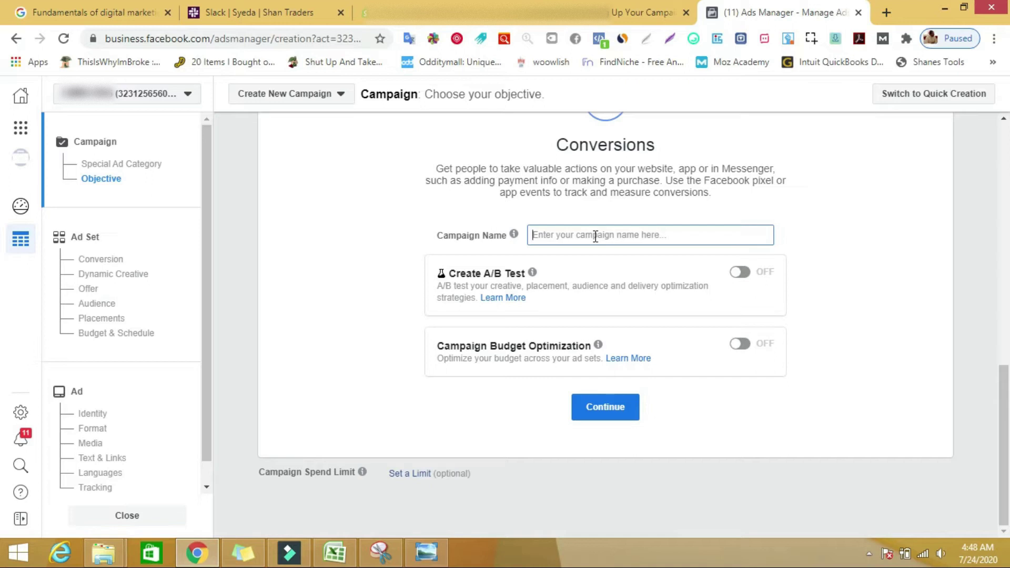
text(product page visitors 7 days)
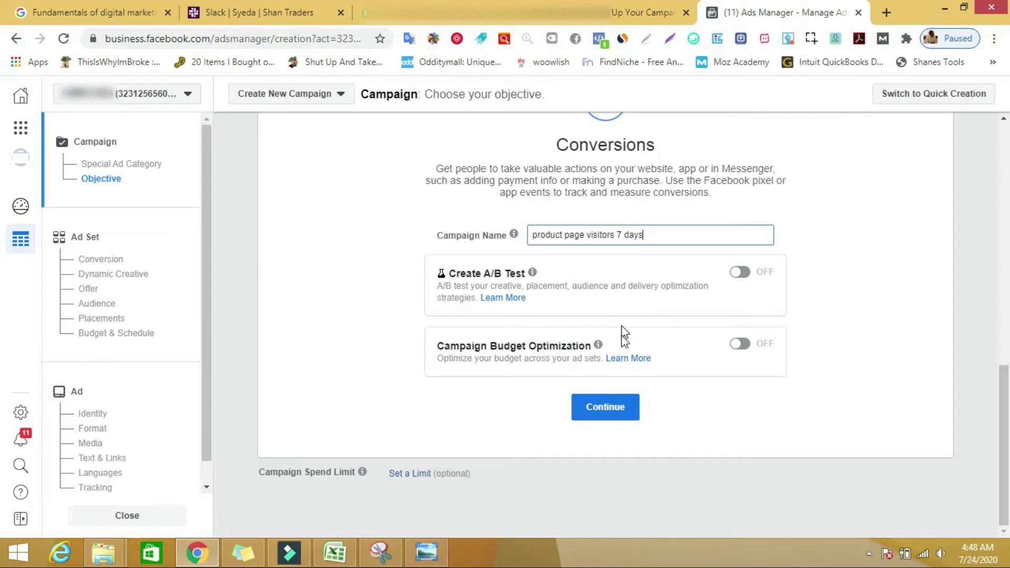
- Enable Campaign Budget Optimization with a daily budget of $5.00 and continue to the ad set settings
click(746, 347)
scroll(756, 347, down, 3)
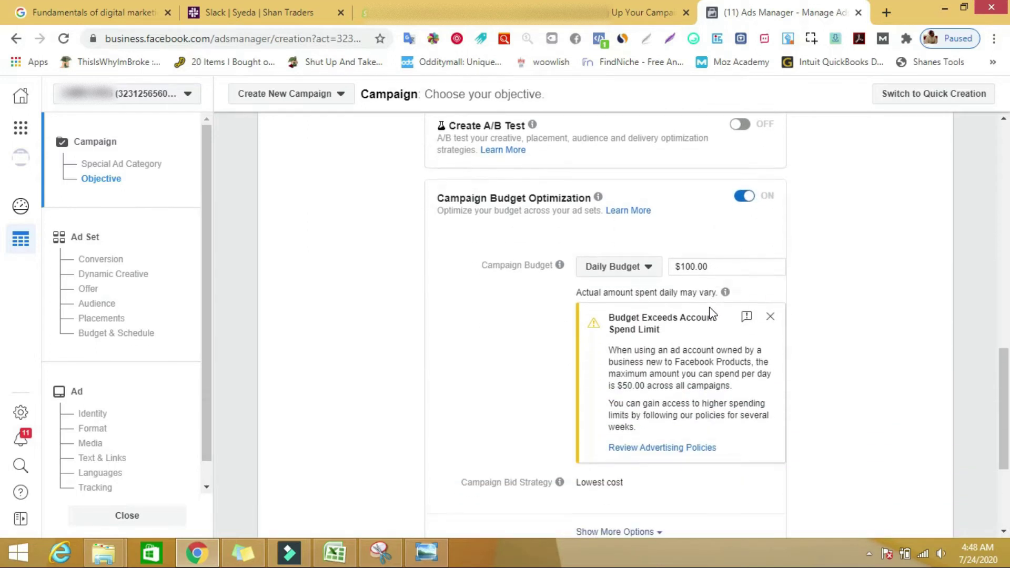
click(694, 266)
key(BackSpace)
key(BackSpace)
key(BackSpace)
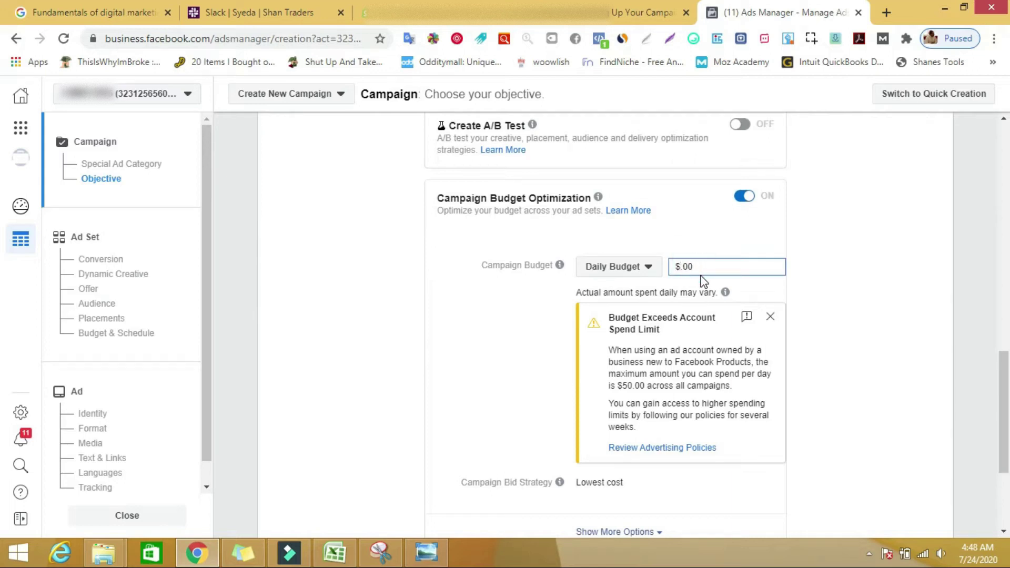
text(5)
click(824, 262)
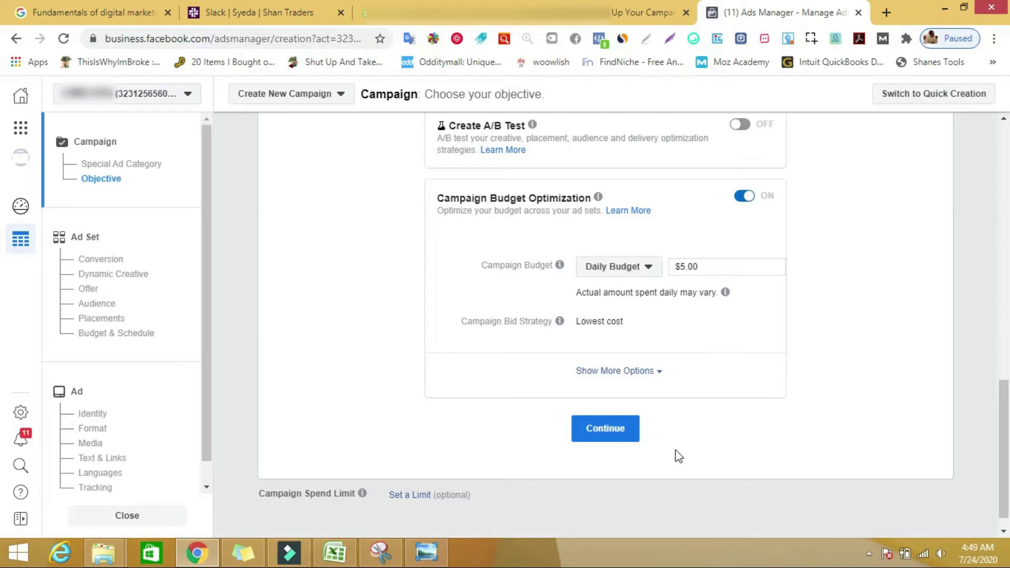
click(621, 430)
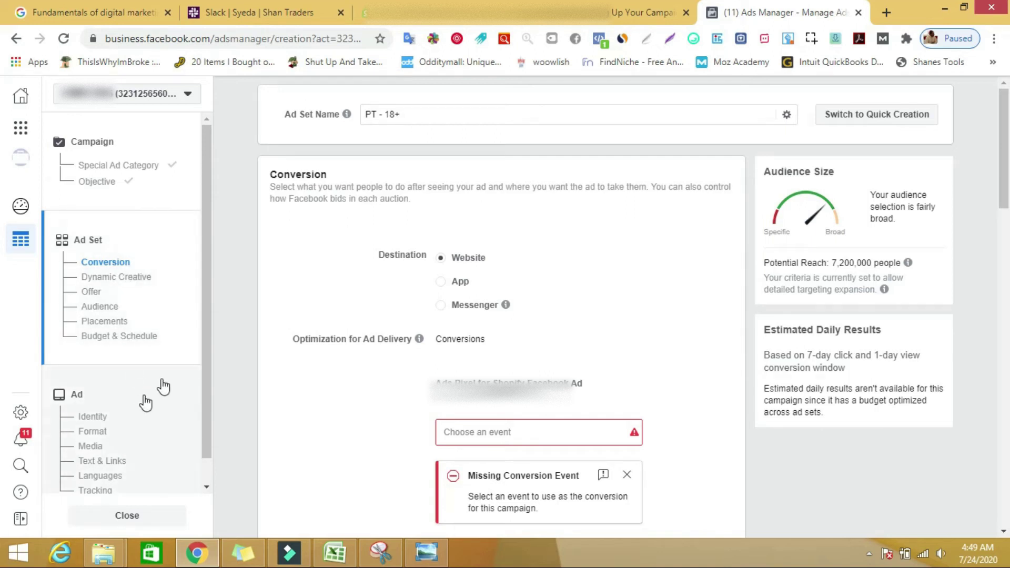
- Rename the ad set "Product Visitors 7 days"
click(414, 118)
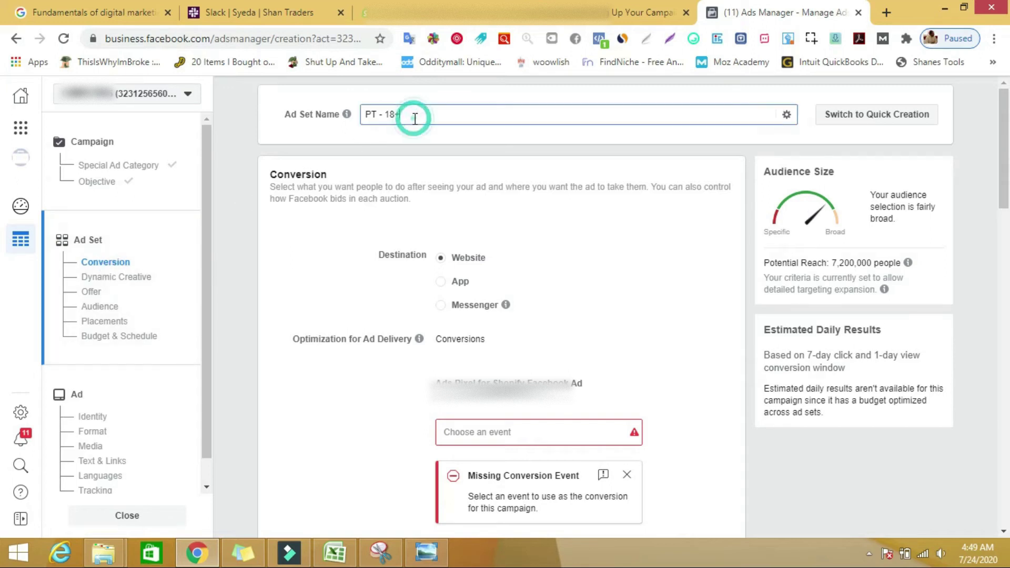
key(BackSpace)
key(BackSpace)
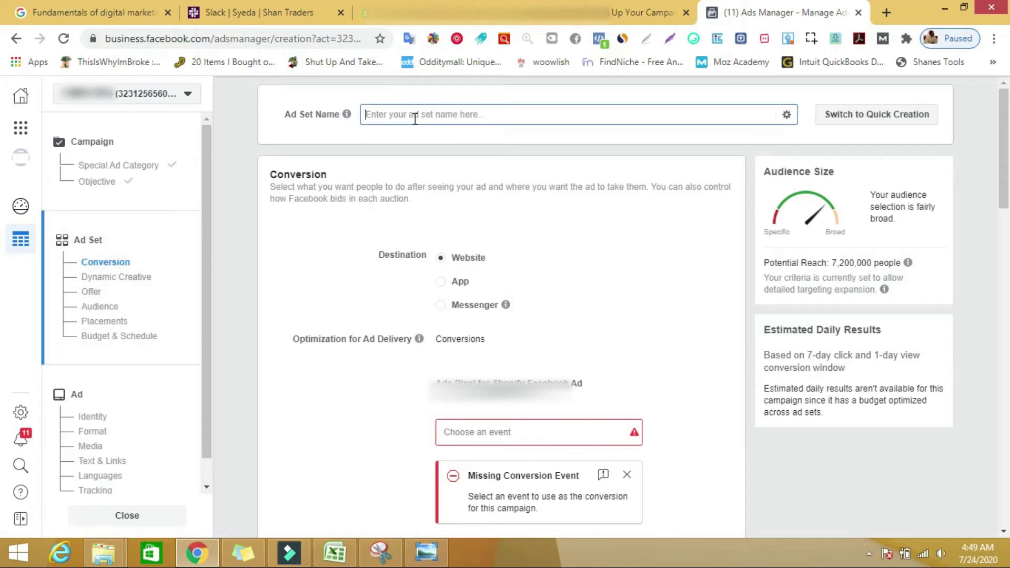
text(Product Visitors 7 days)
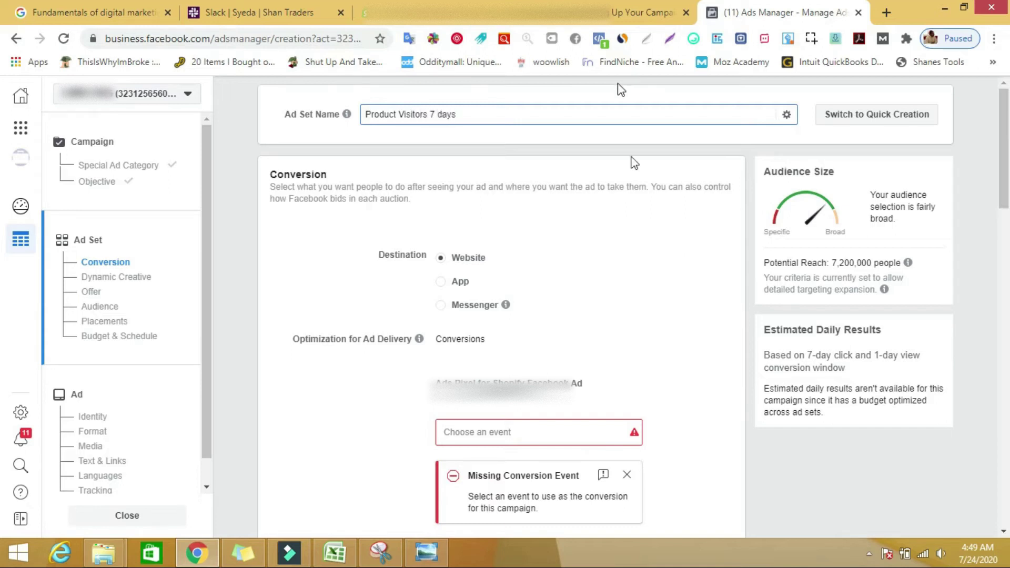
- Select Add to Cart as the pixel's conversion event for the ad set
scroll(684, 223, down, 2)
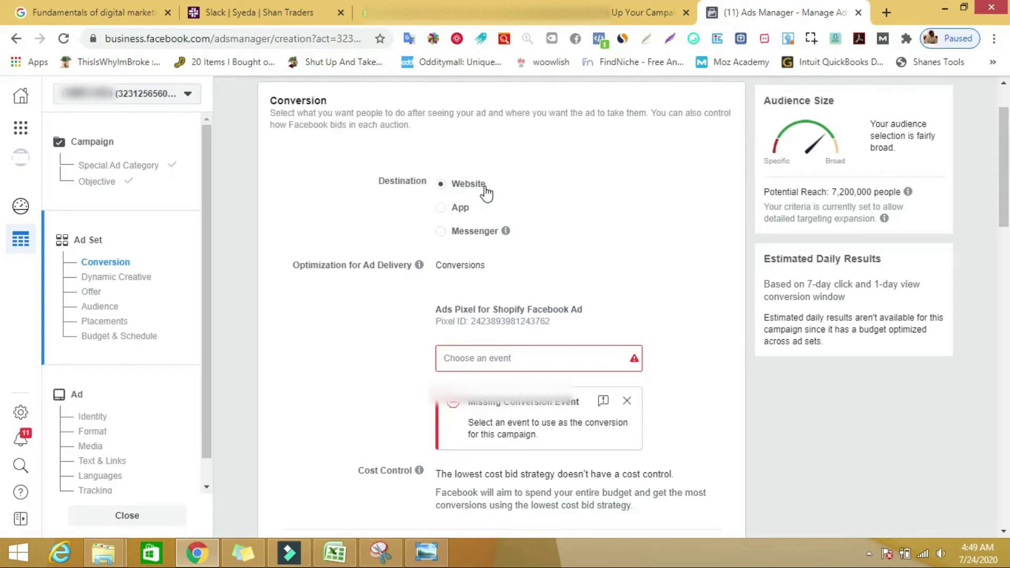
scroll(531, 188, down, 3)
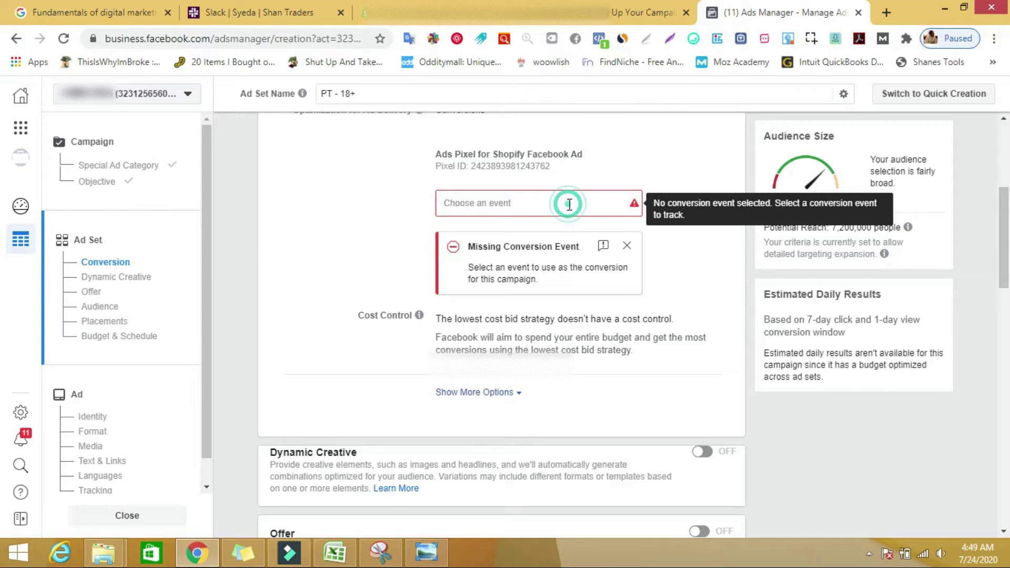
click(569, 204)
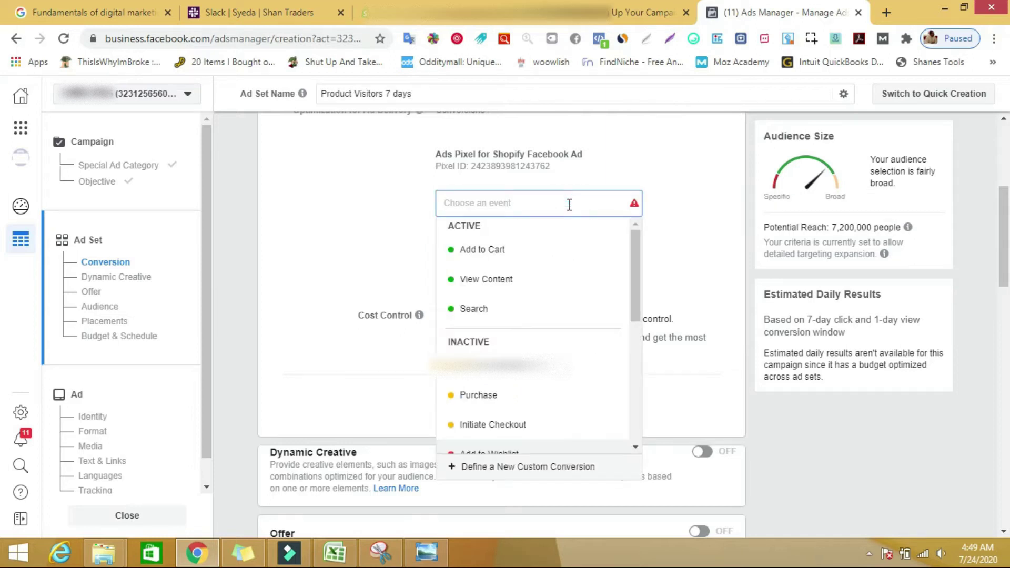
click(523, 249)
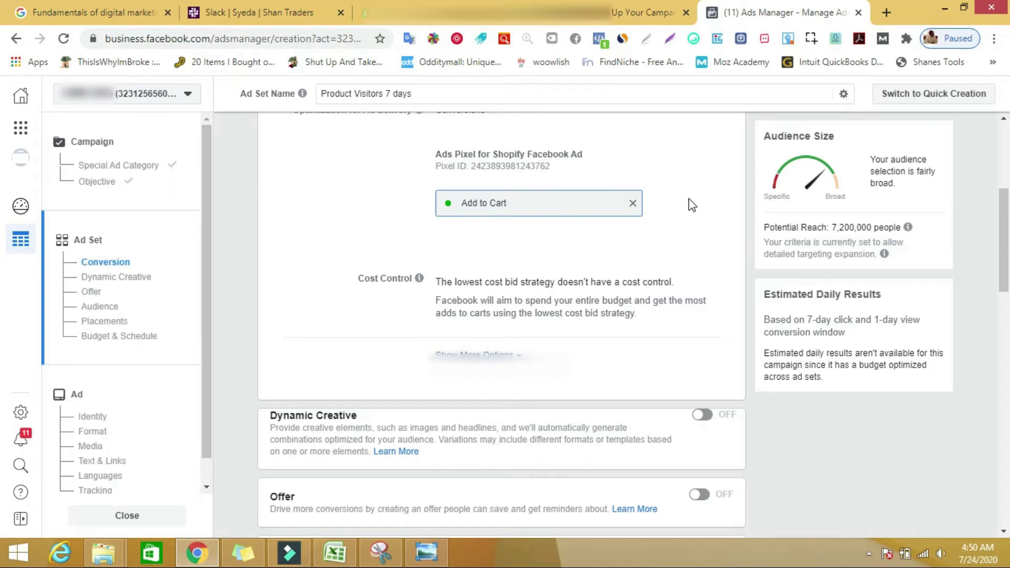
- Add the existing website custom audience "22-07-20020page visitors 7 days" to the ad set's audience
scroll(689, 199, down, 1)
scroll(688, 205, down, 2)
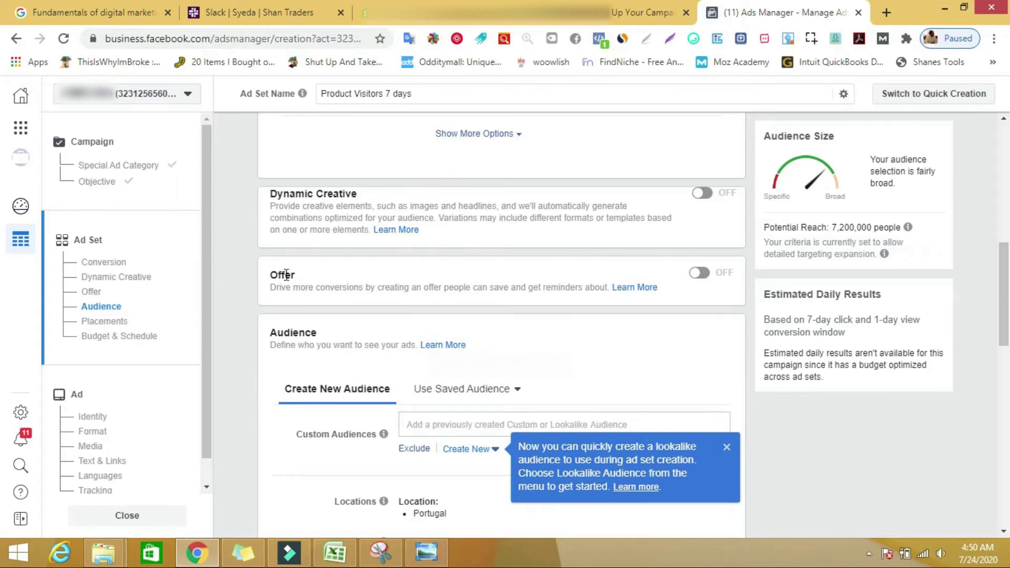
scroll(541, 279, down, 3)
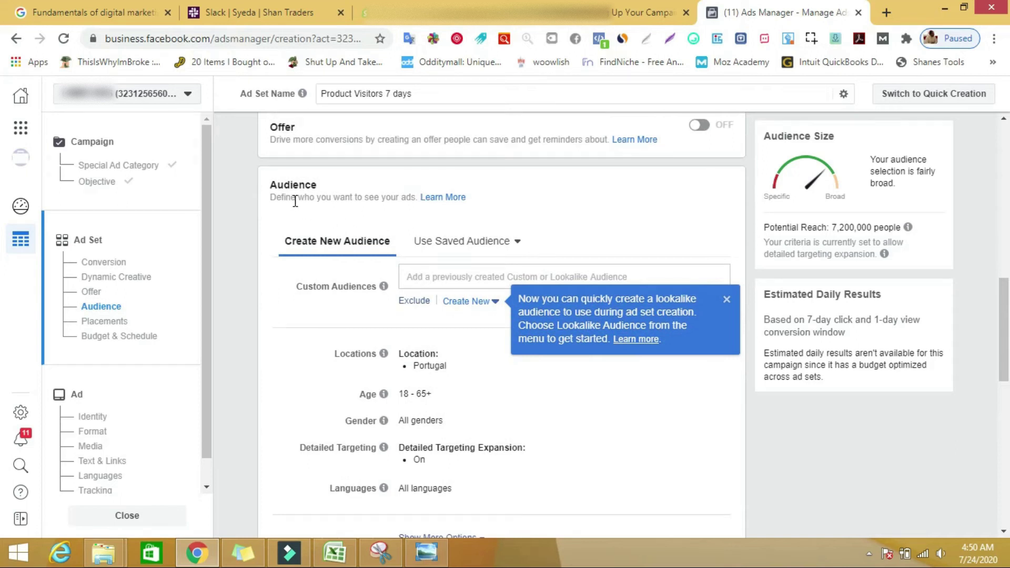
click(472, 279)
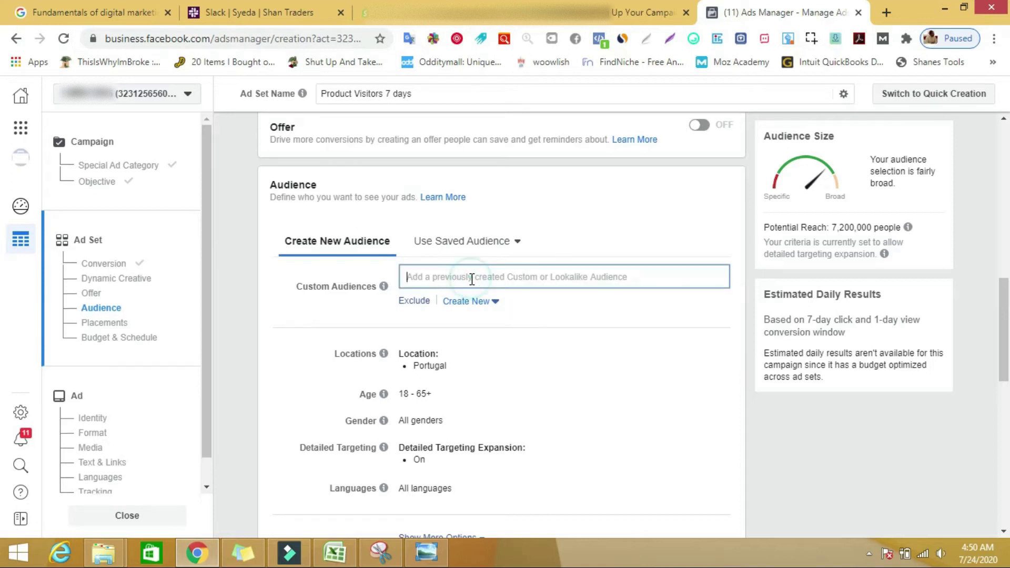
text(a)
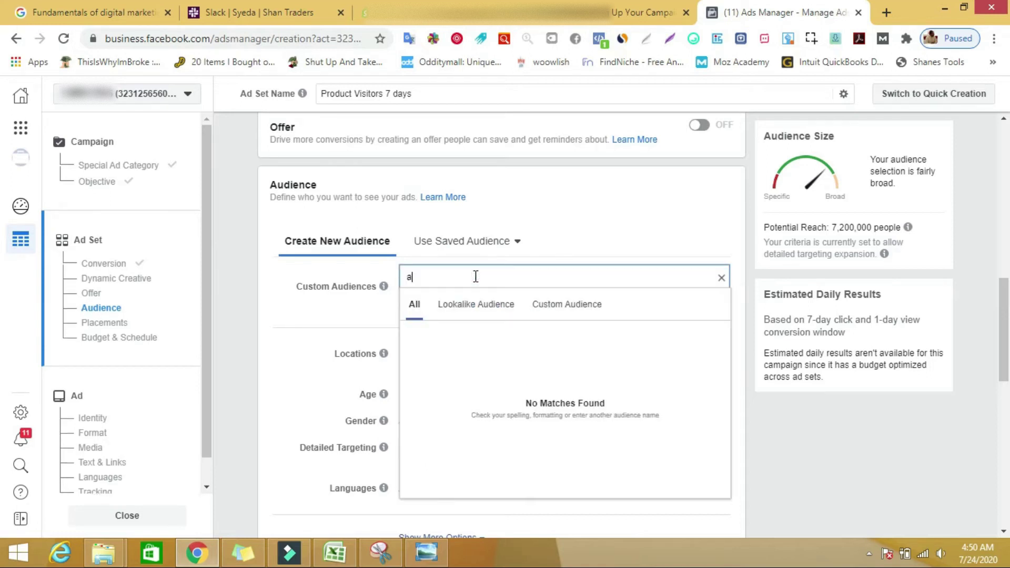
double_click(491, 277)
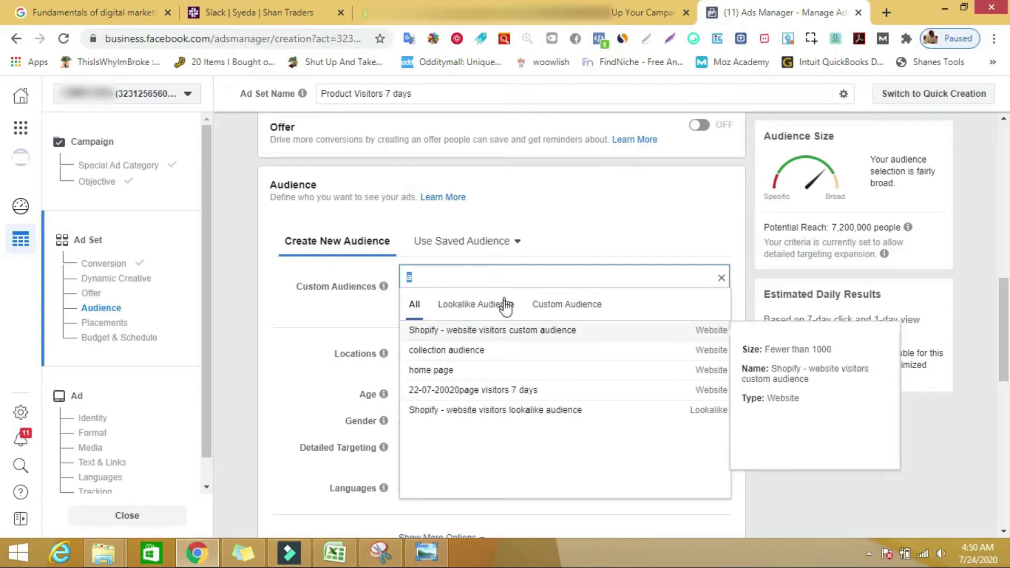
click(501, 392)
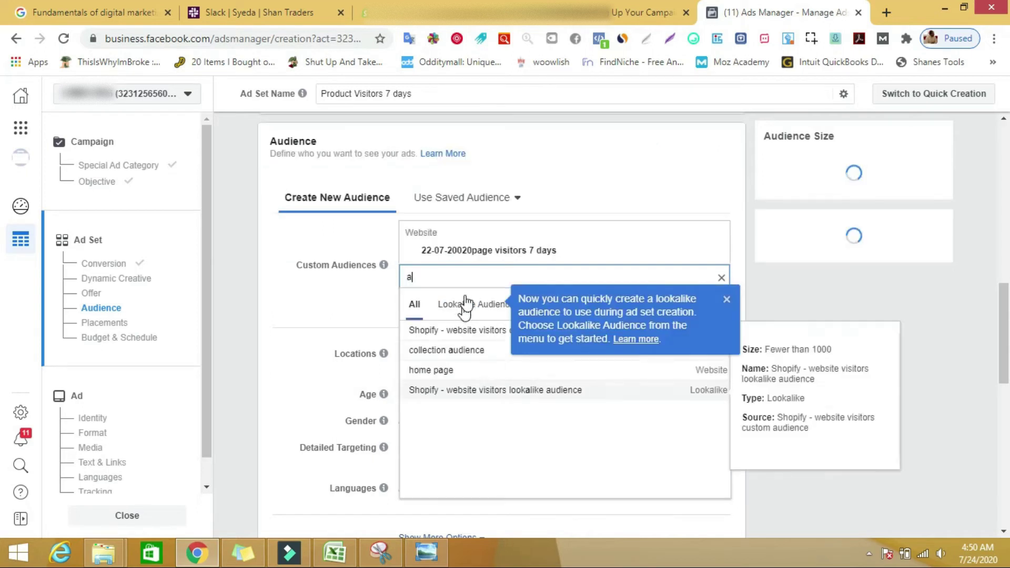
click(661, 184)
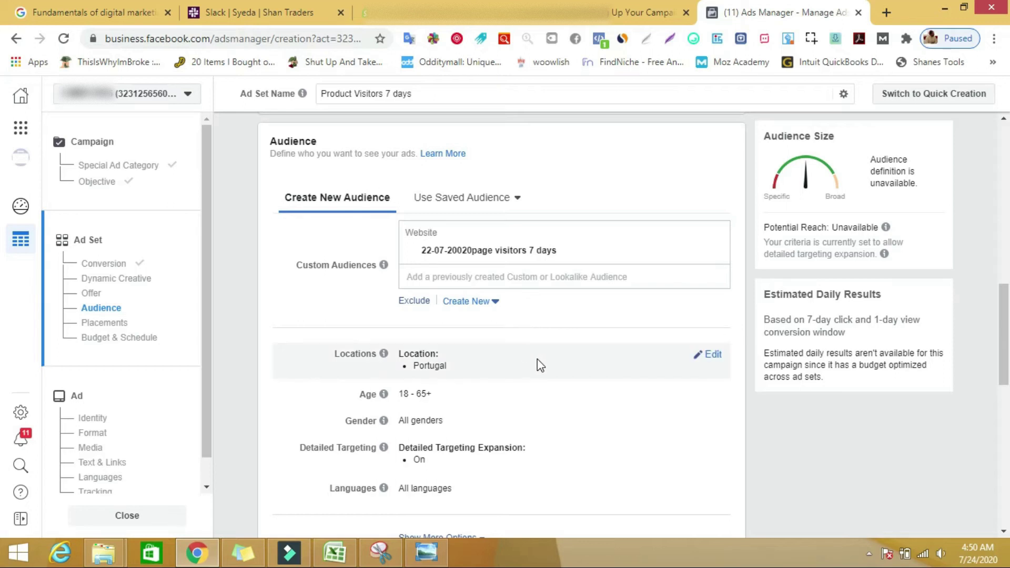
- Set the audience's minimum age to 25
scroll(537, 360, down, 1)
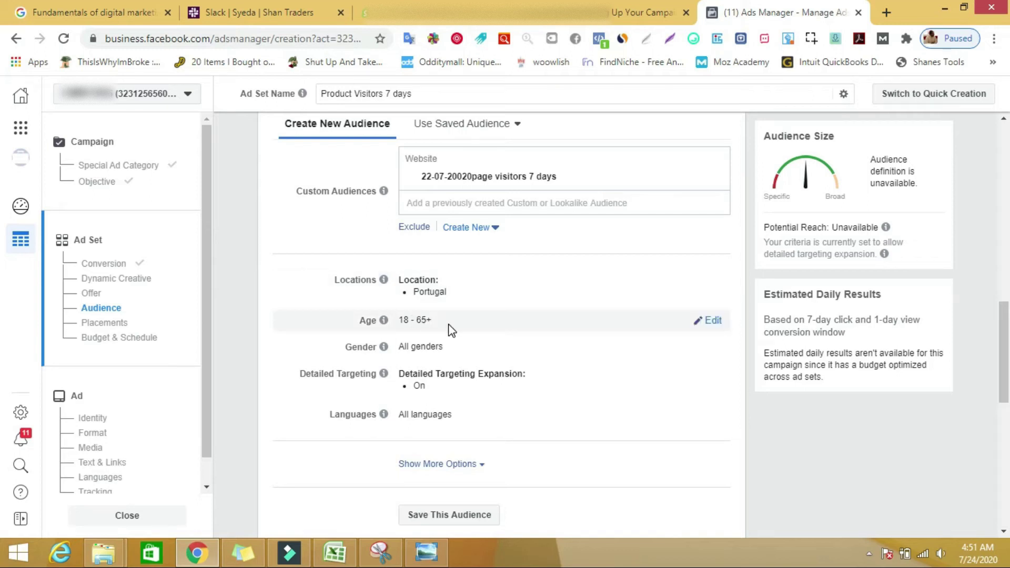
click(710, 320)
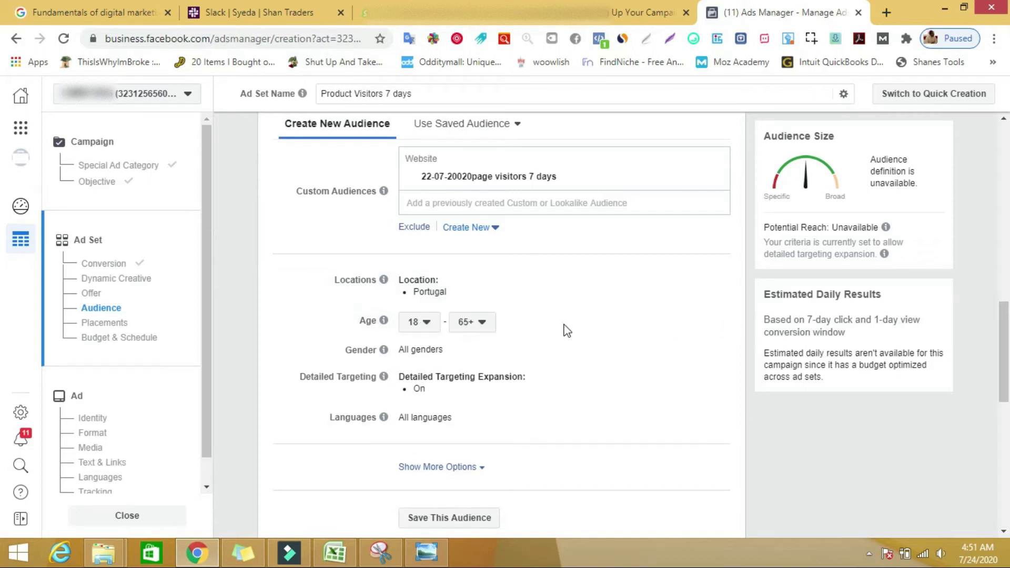
click(422, 324)
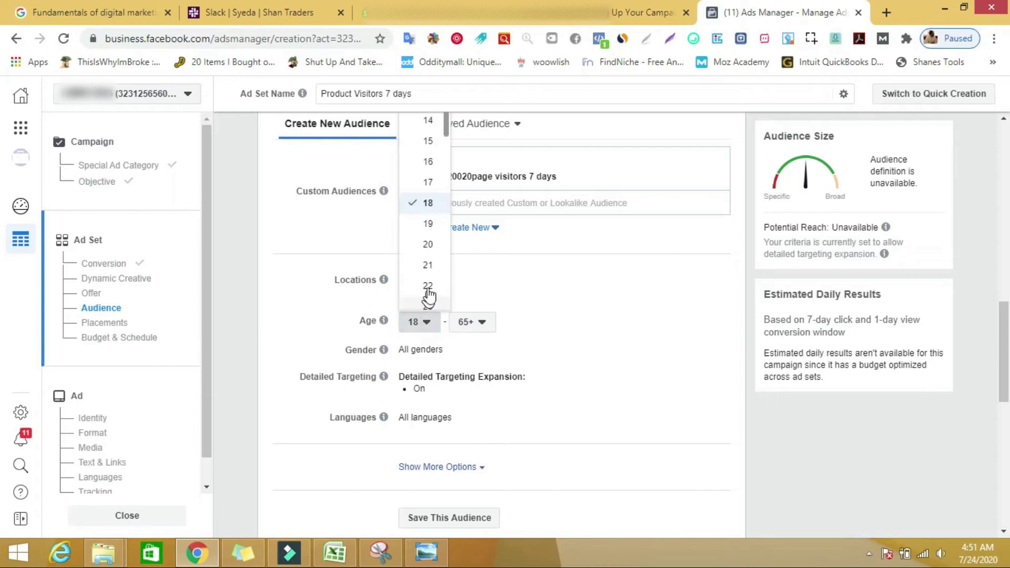
scroll(428, 295, down, 4)
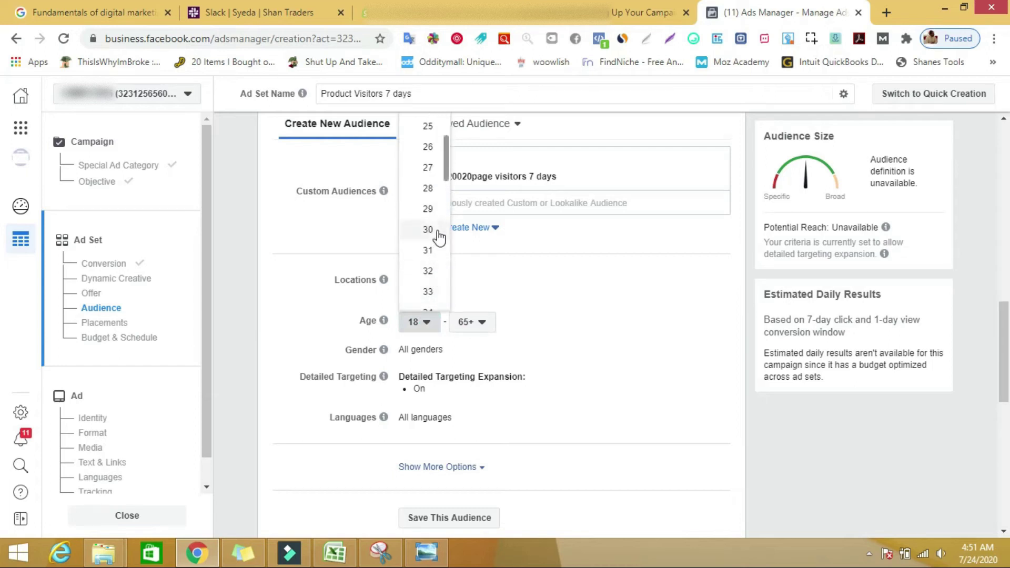
click(429, 128)
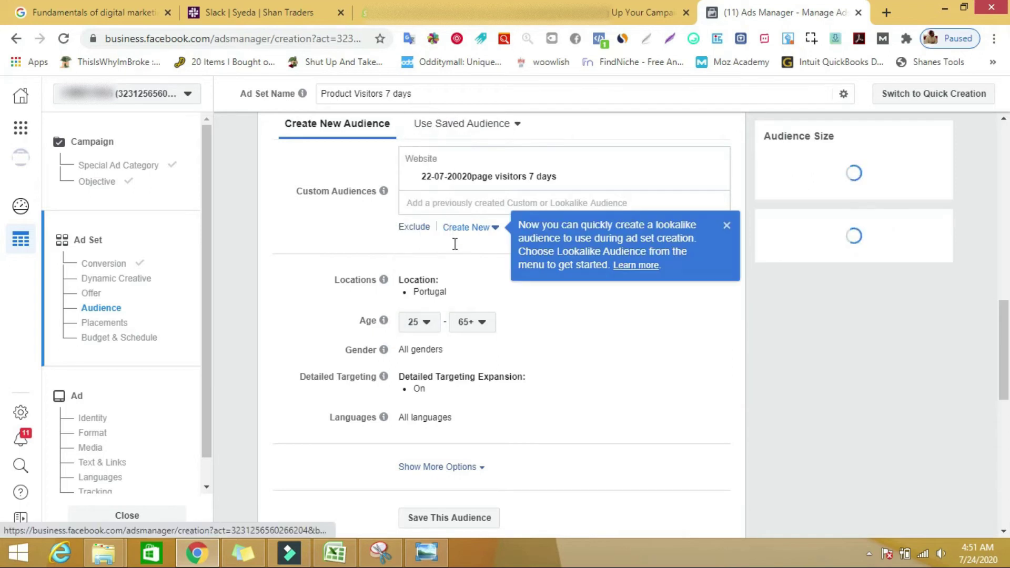
- Set the audience's maximum age to 45 and restrict its gender to women
click(480, 324)
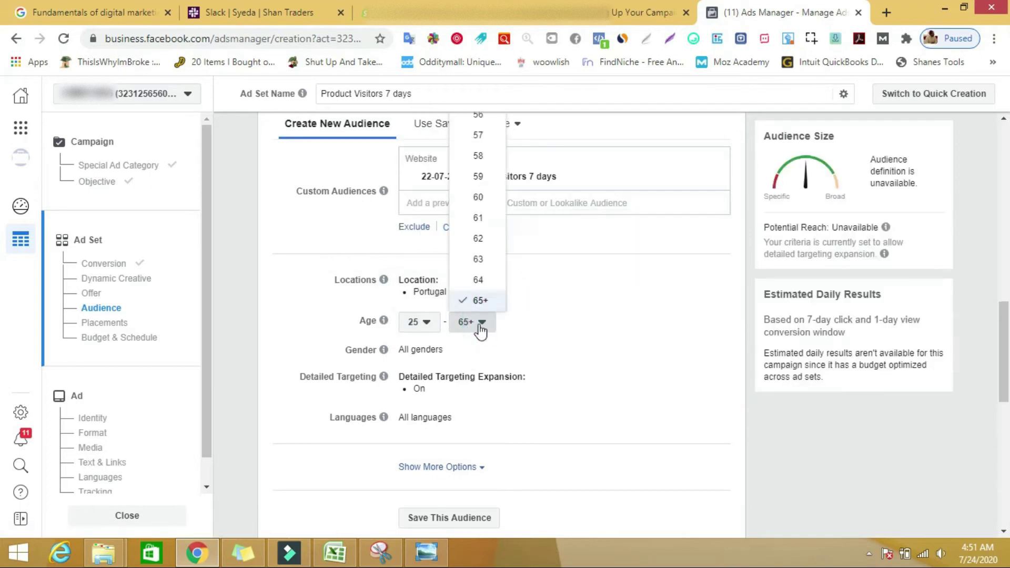
scroll(482, 276, up, 5)
scroll(485, 277, up, 1)
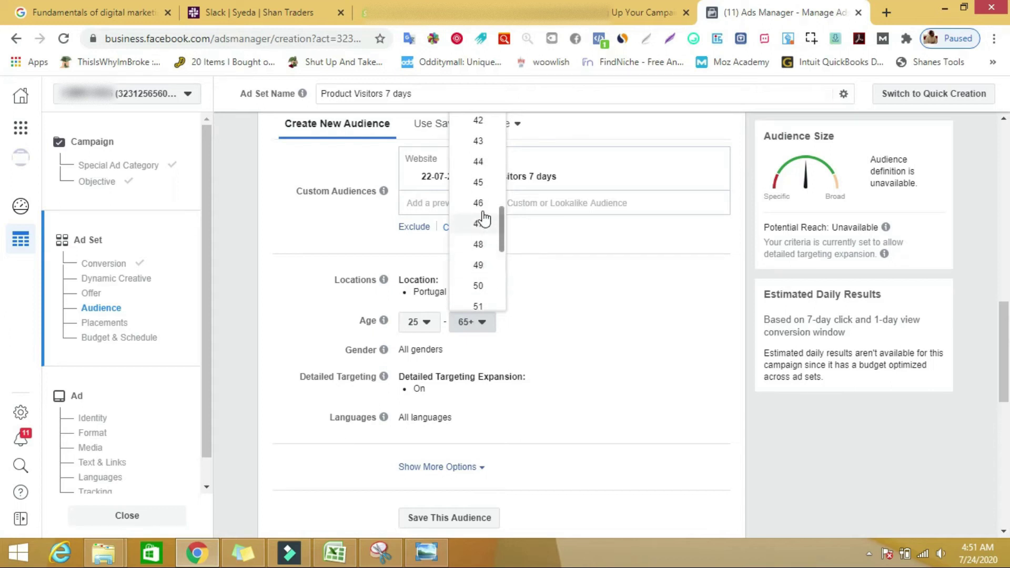
click(478, 182)
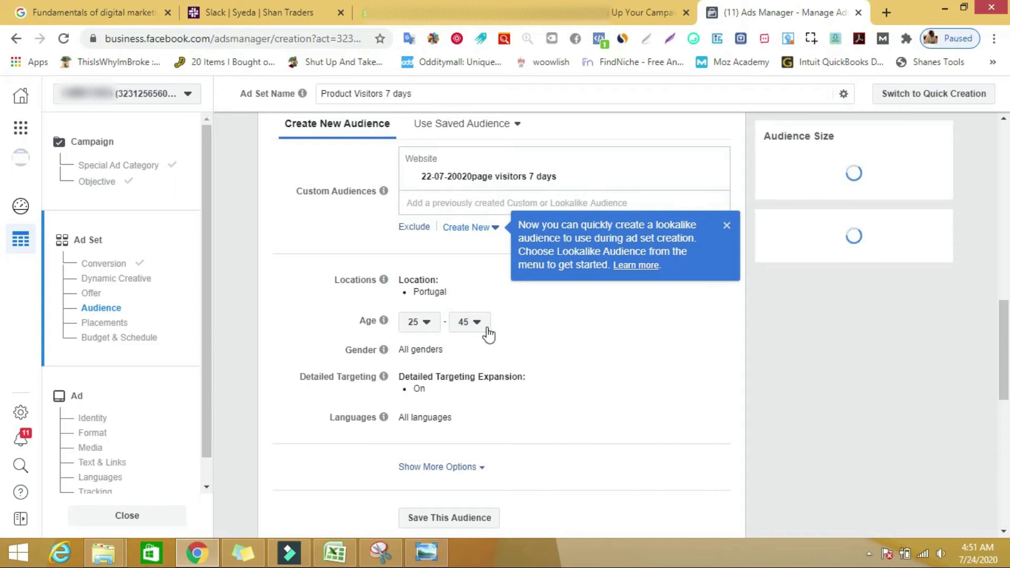
mouse_move(509, 352)
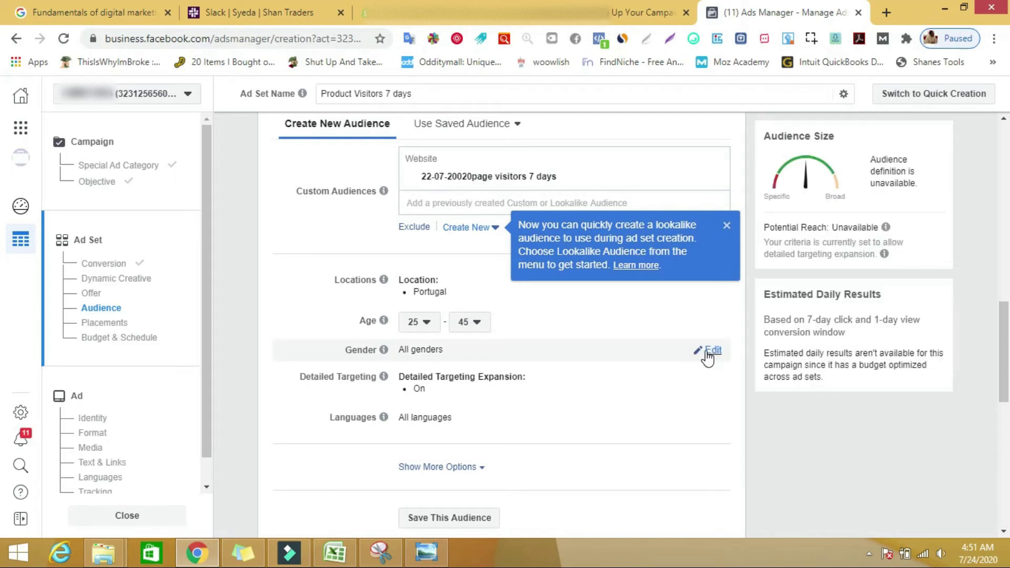
click(710, 351)
click(494, 356)
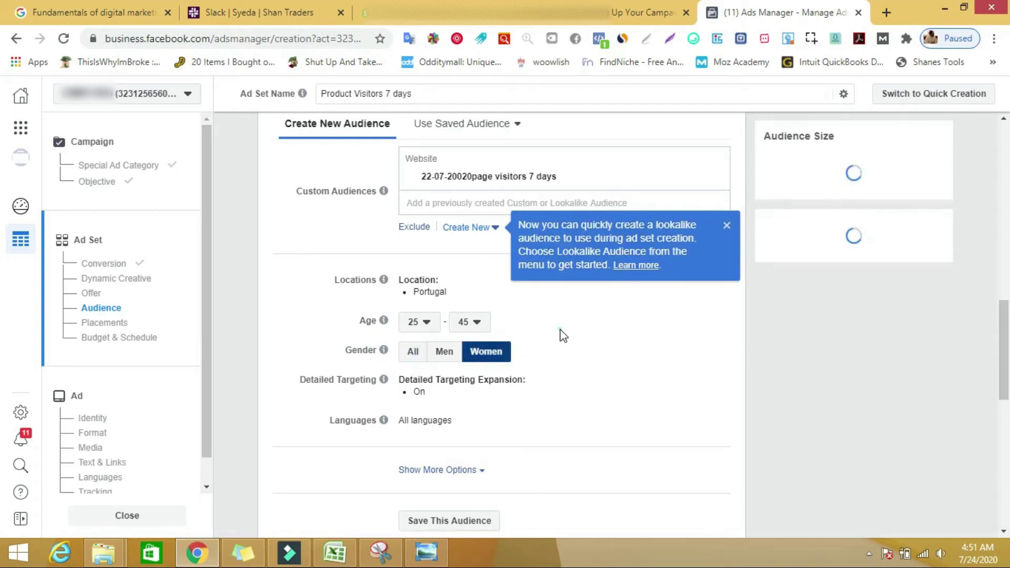
- Save the ad set's targeting as a reusable audience named "My Gadget5" and check its saved details
scroll(581, 352, down, 4)
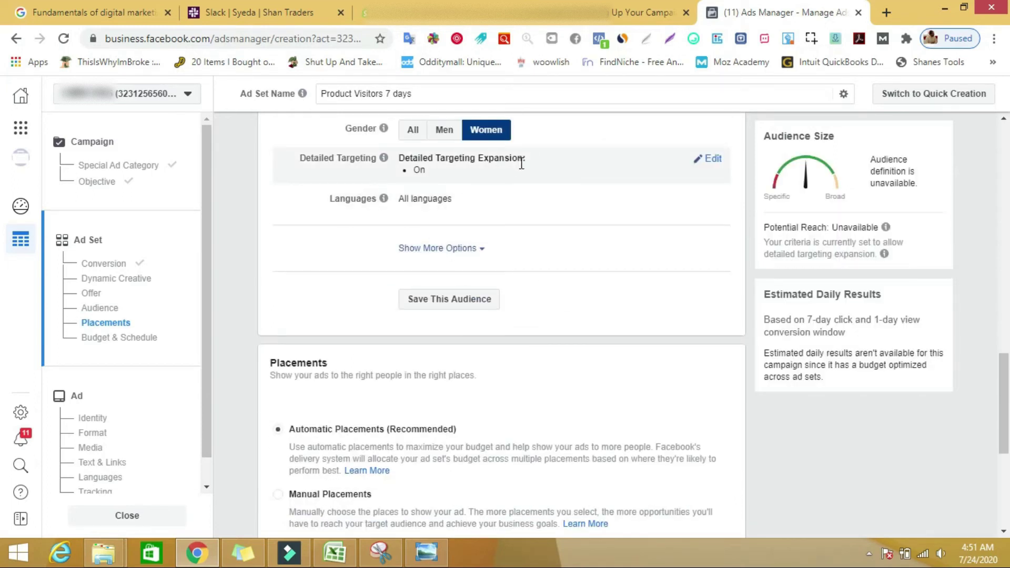
click(467, 303)
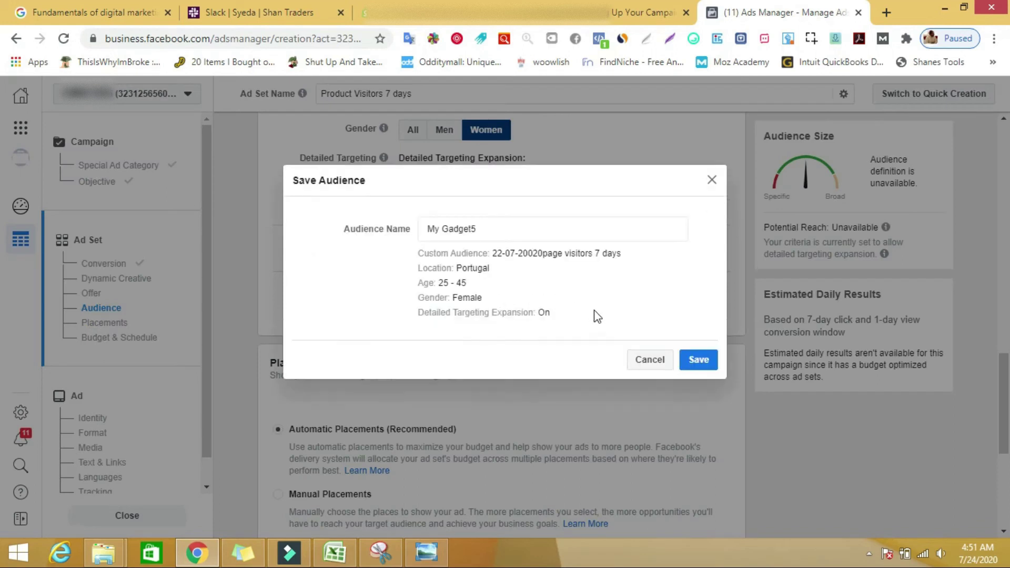
click(695, 362)
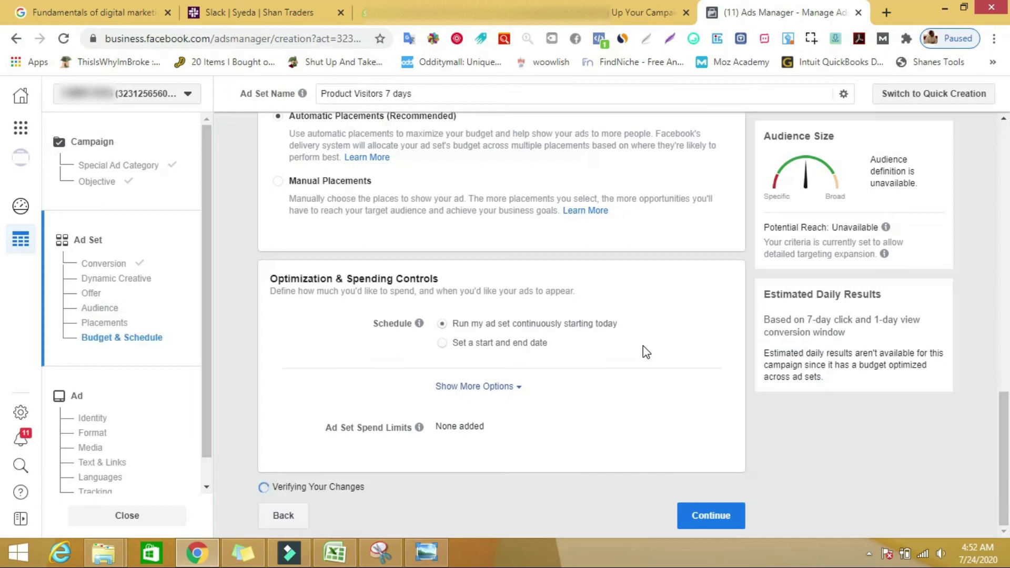
scroll(465, 263, up, 1)
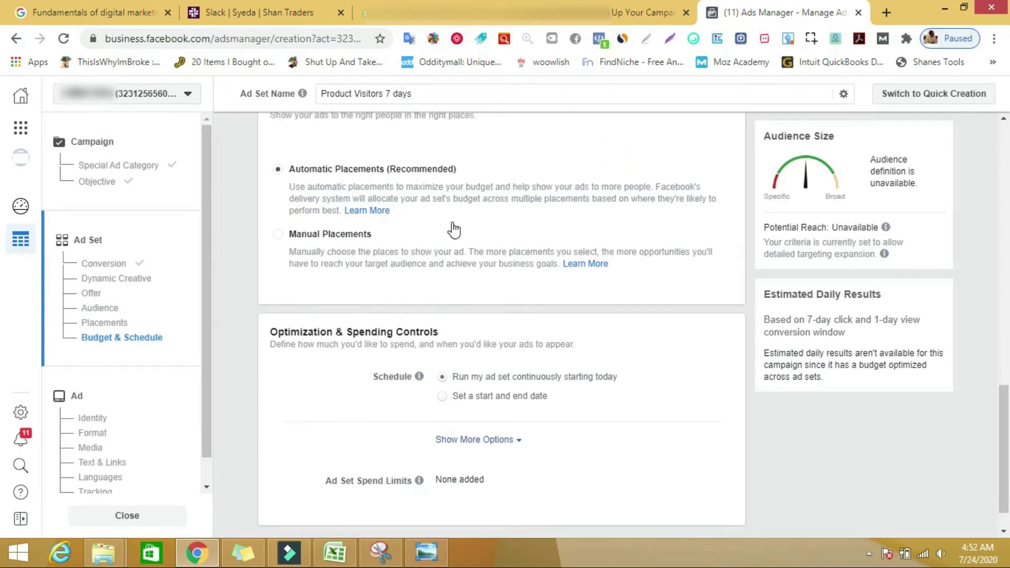
scroll(452, 226, up, 2)
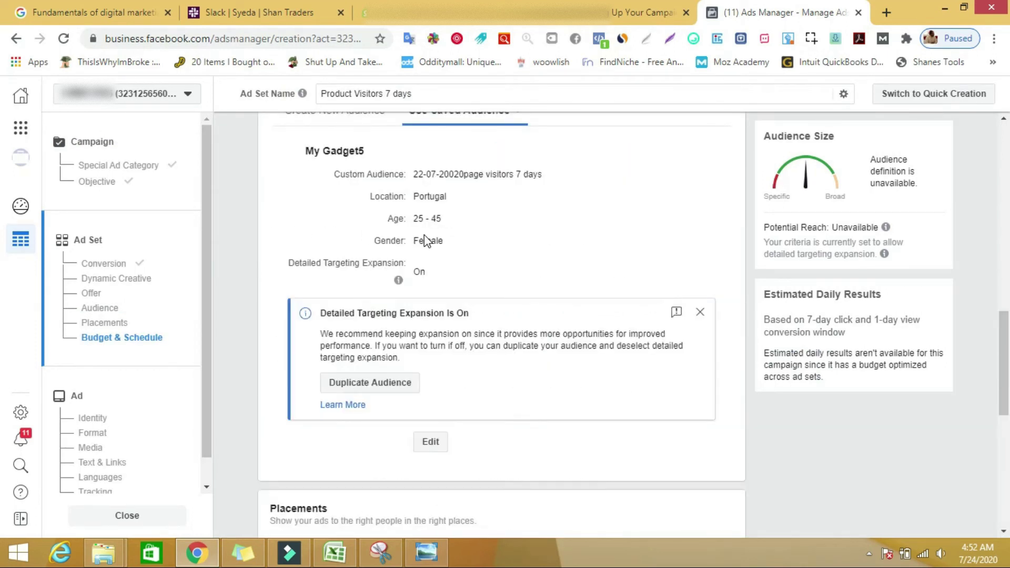
- Try Manual Placements to review the available platforms and placements, and return to Automatic Placements
scroll(424, 236, down, 5)
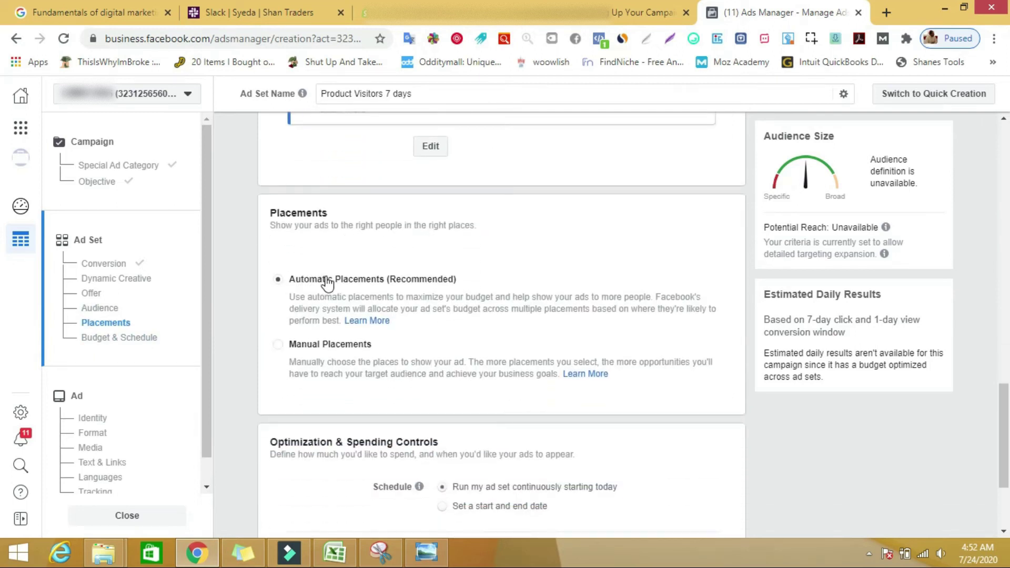
scroll(473, 276, down, 3)
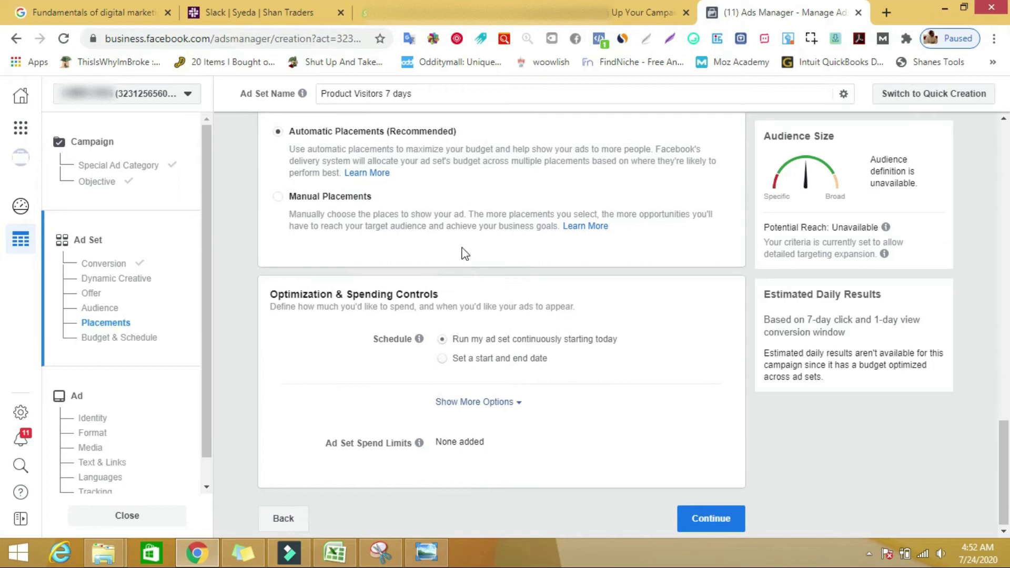
click(278, 196)
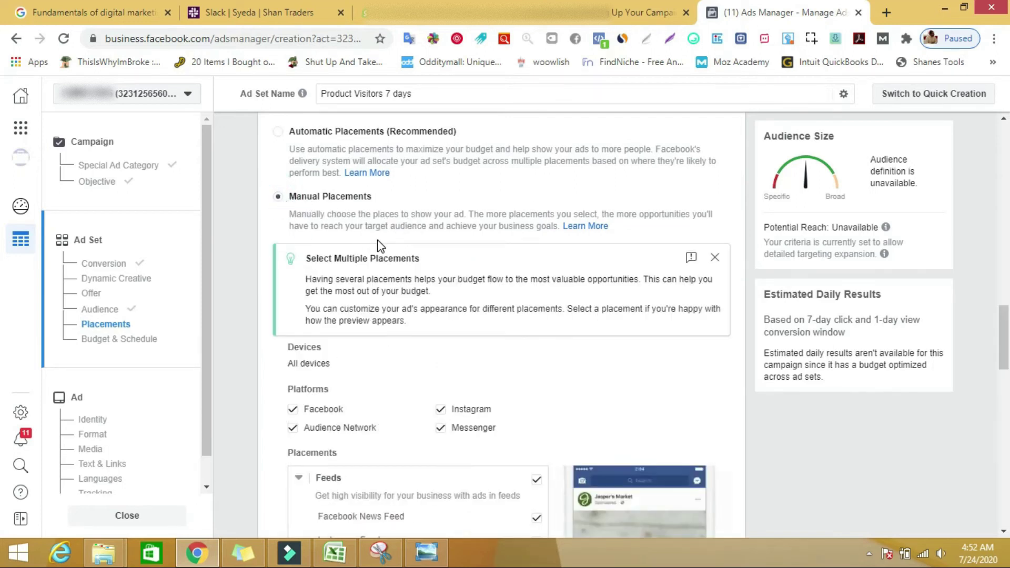
scroll(381, 246, down, 4)
scroll(381, 246, down, 3)
scroll(377, 243, up, 3)
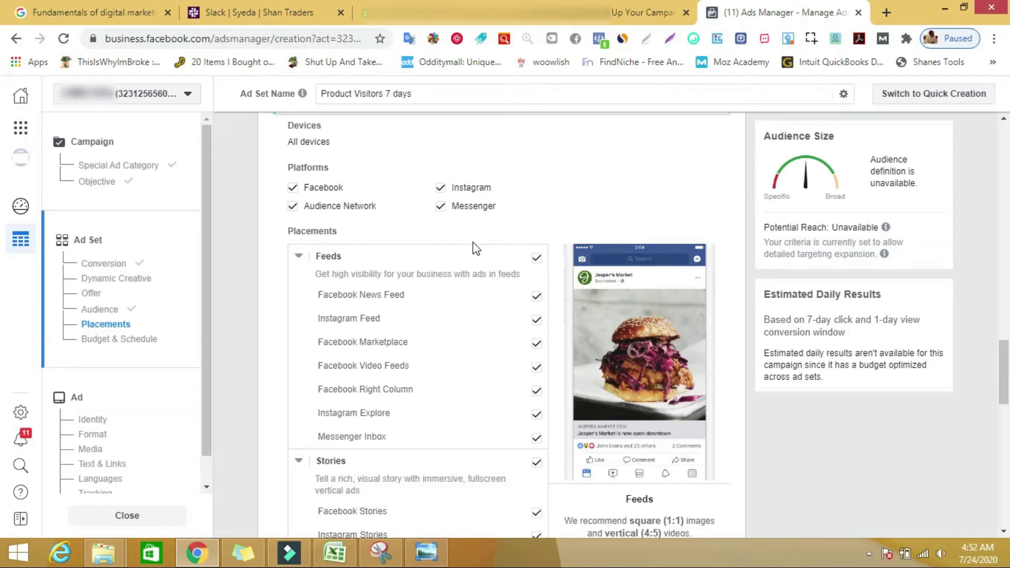
scroll(476, 247, down, 3)
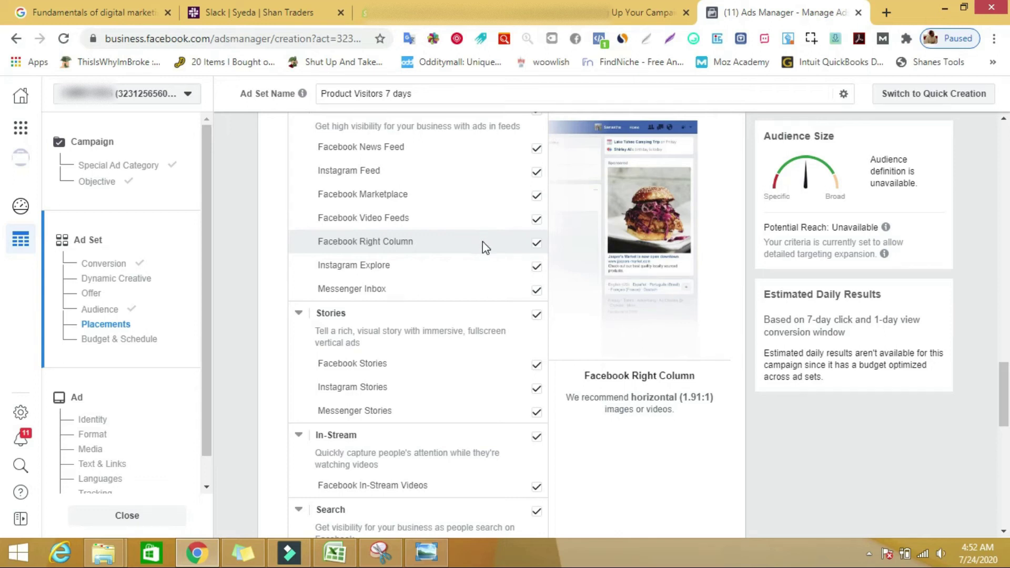
scroll(481, 241, down, 2)
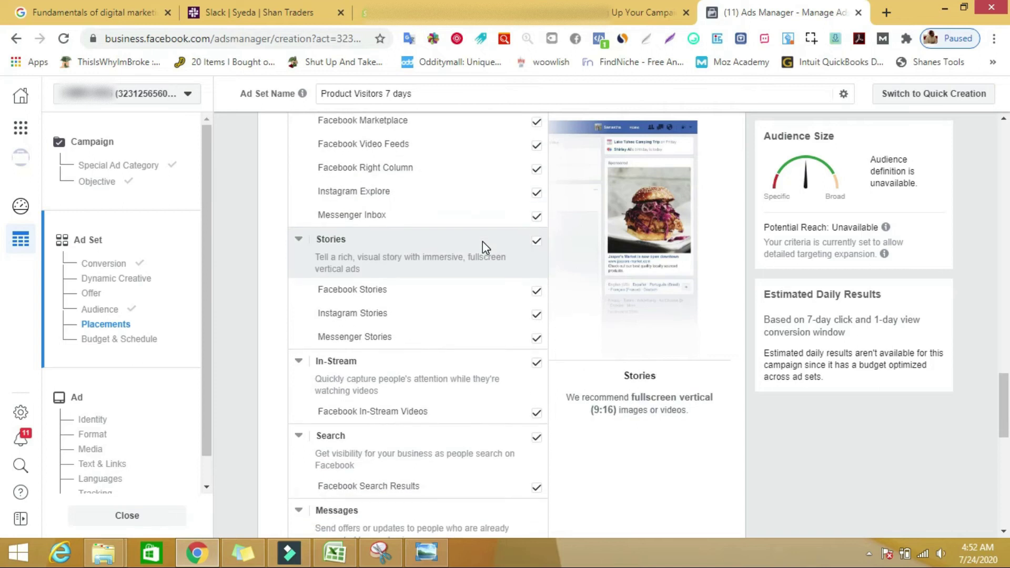
scroll(482, 242, up, 10)
scroll(482, 243, down, 5)
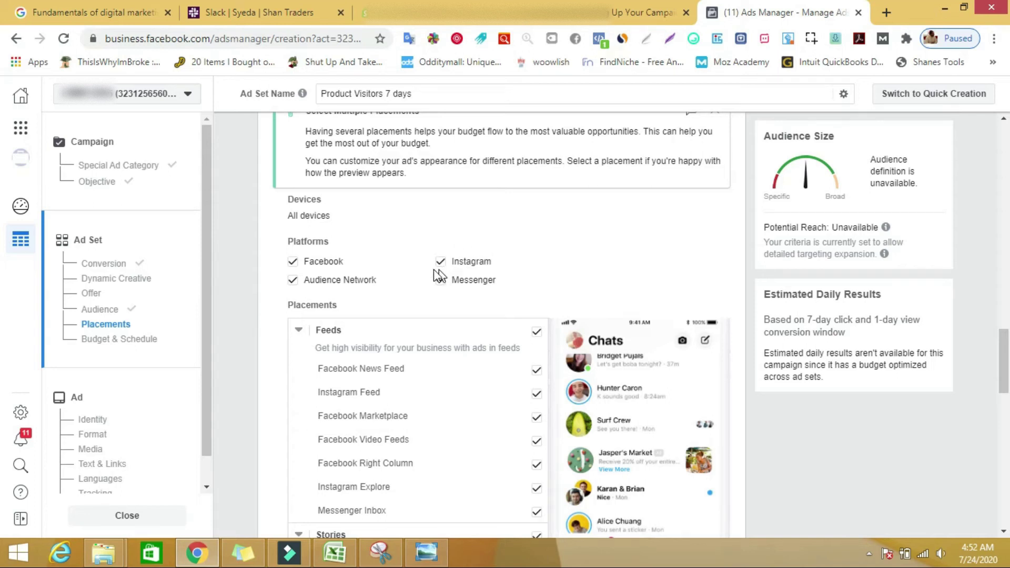
scroll(420, 248, up, 2)
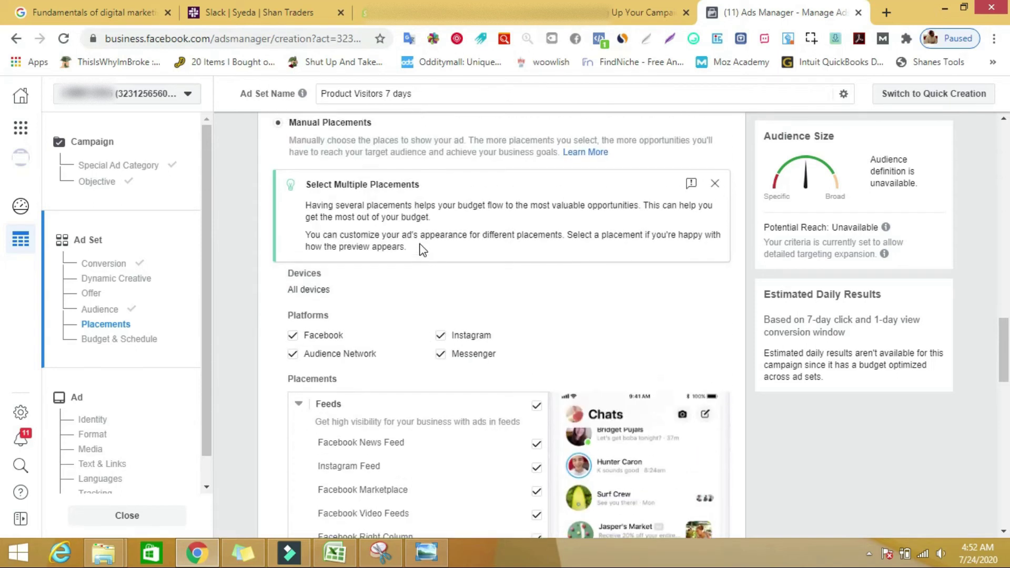
scroll(420, 250, up, 3)
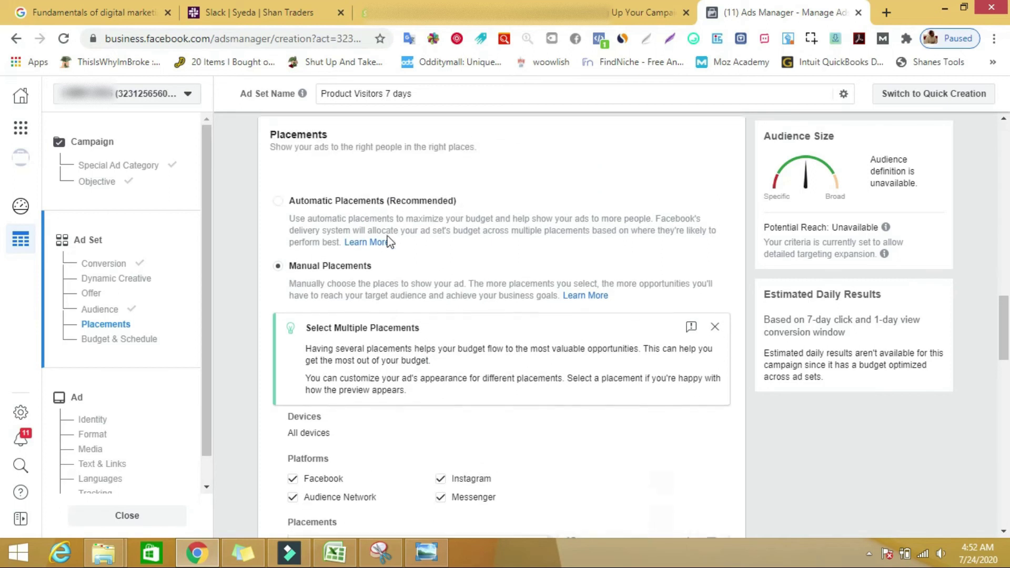
scroll(389, 242, up, 2)
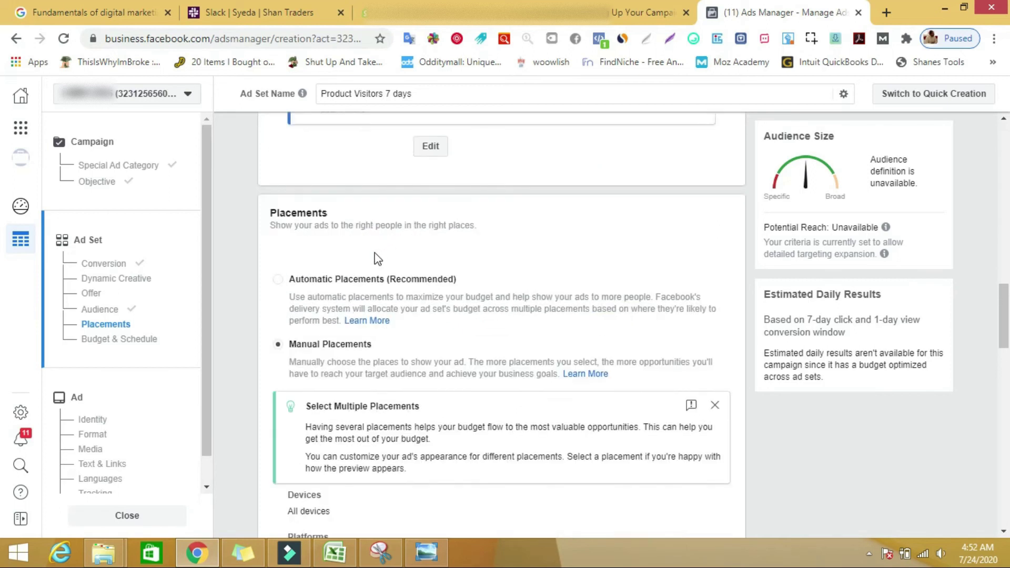
click(278, 279)
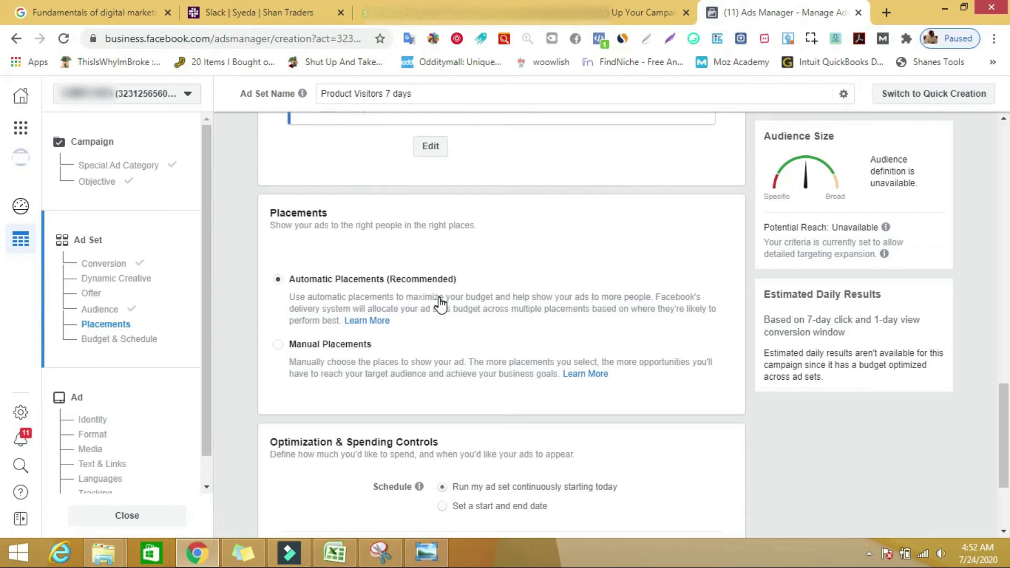
- Keep the ad set running continuously from today and proceed to the ad setup
scroll(441, 304, down, 3)
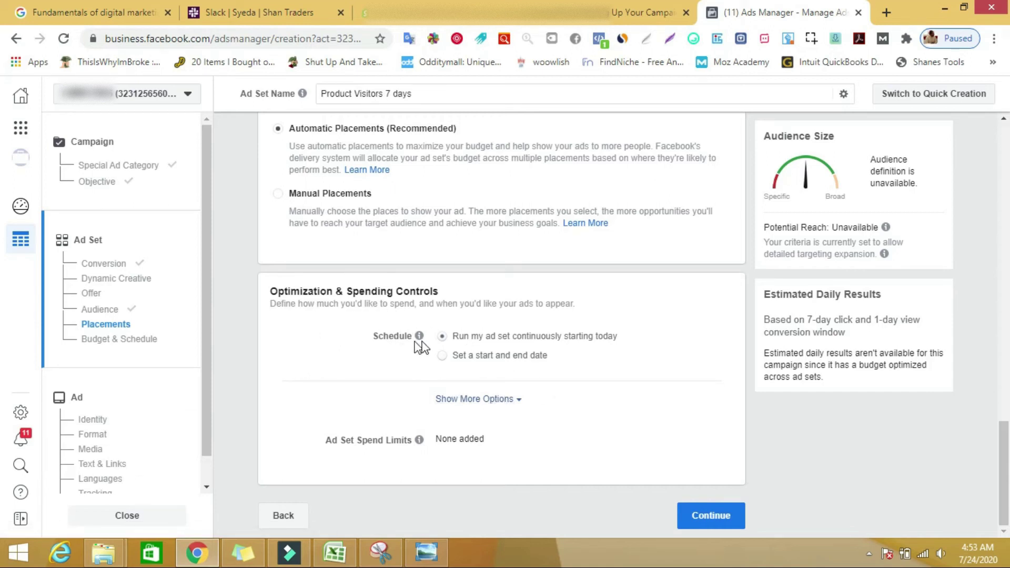
mouse_move(418, 340)
click(705, 515)
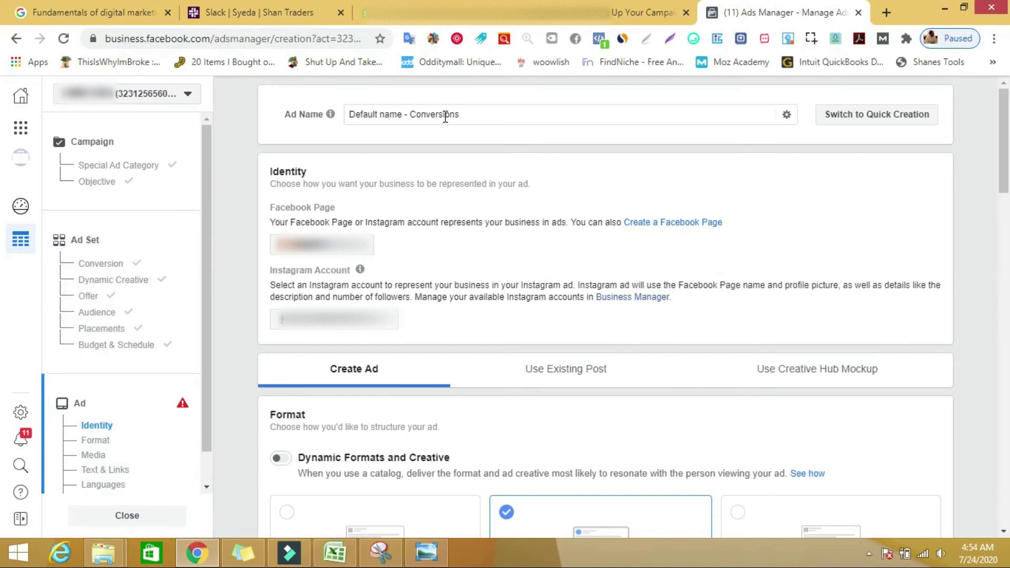
- Rename the ad "C1"
click(463, 113)
key(BackSpace)
key(BackSpace)
key(BackSpace)
key(BackSpace)
key(BackSpace)
key(BackSpace)
key(BackSpace)
key(BackSpace)
key(BackSpace)
key(BackSpace)
key(BackSpace)
key(BackSpace)
key(BackSpace)
key(BackSpace)
key(BackSpace)
key(BackSpace)
key(BackSpace)
key(BackSpace)
key(BackSpace)
key(BackSpace)
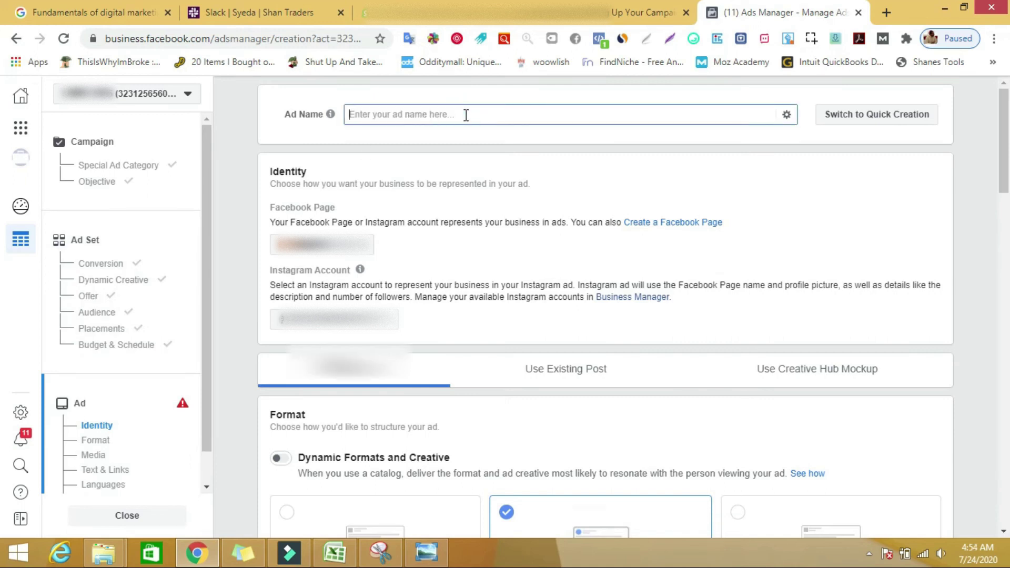
text(C1)
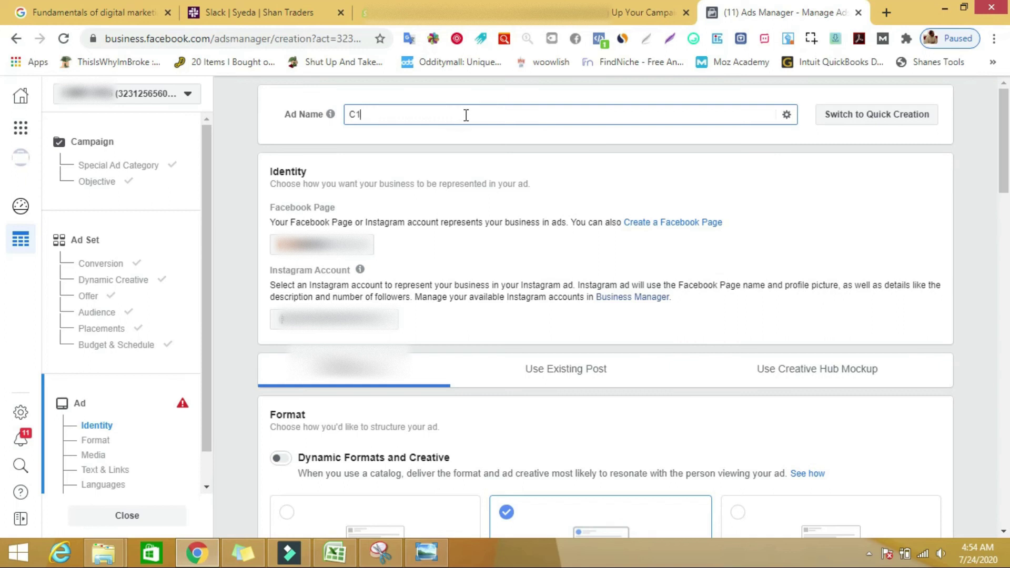
- Choose the MY GADGET5 Facebook Page to represent the business in the ad
click(359, 256)
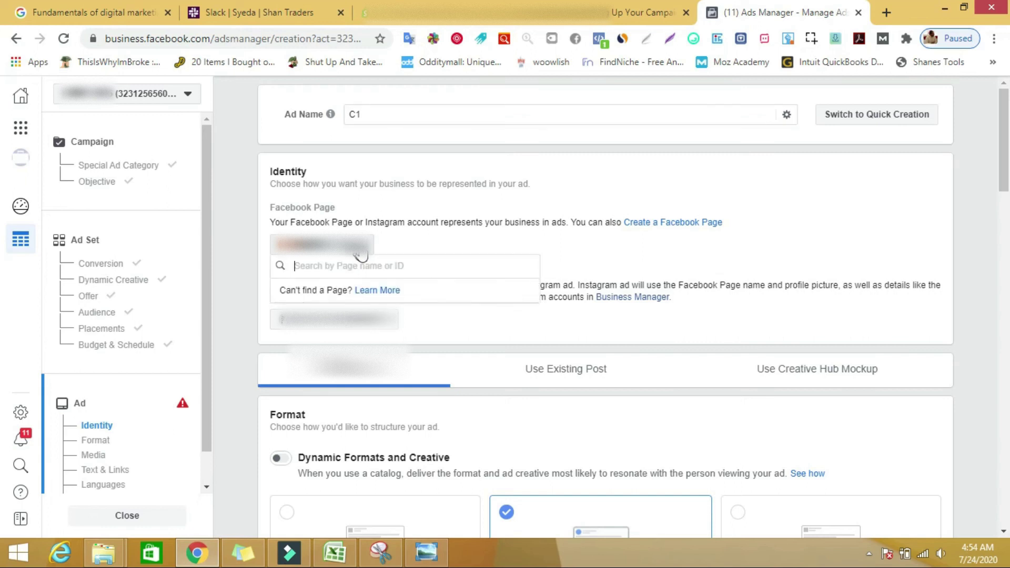
click(343, 348)
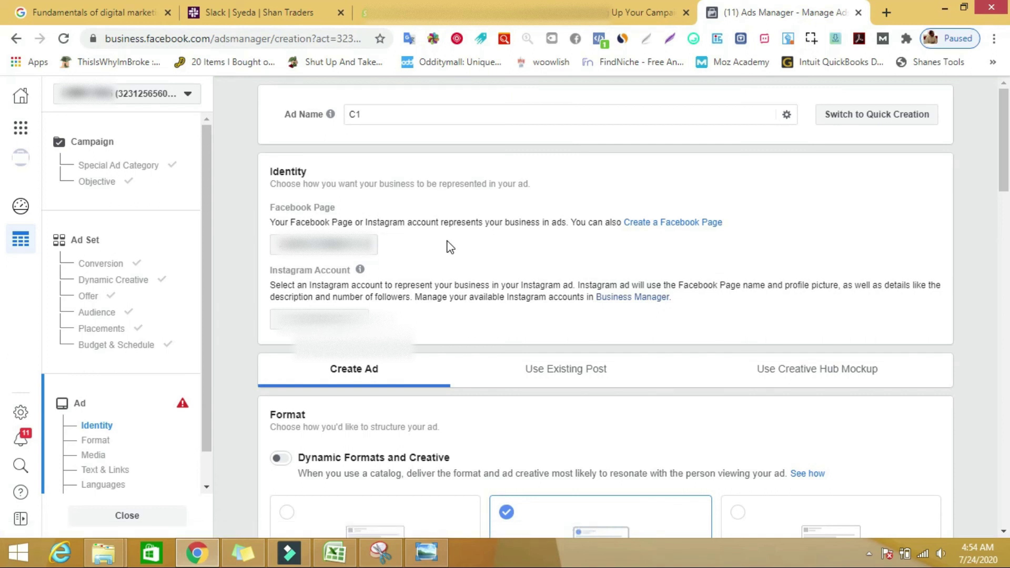
scroll(452, 238, down, 2)
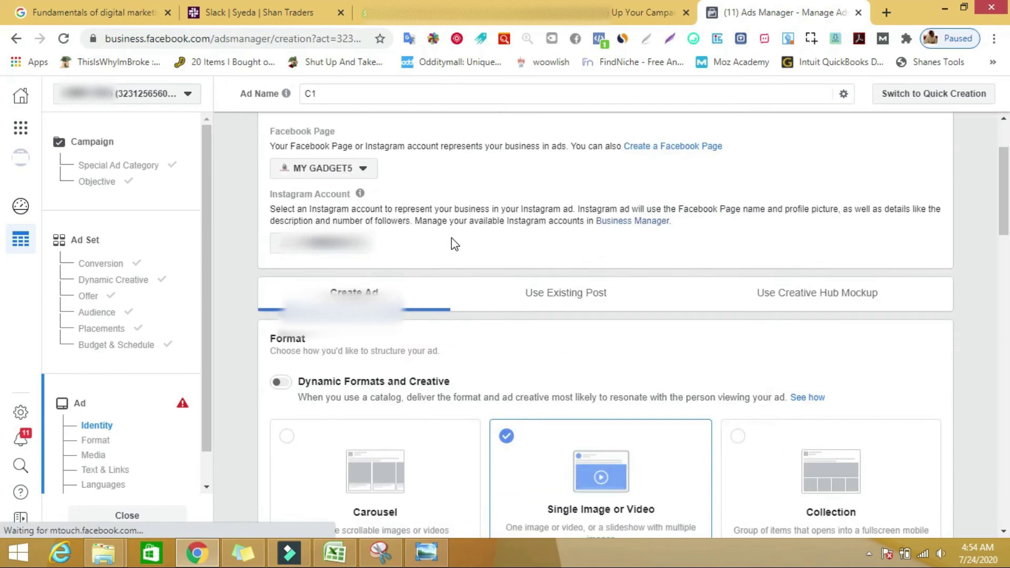
- Look through the ad's format, media, and text and link sections with the Single Image or Video format selected
scroll(451, 243, down, 3)
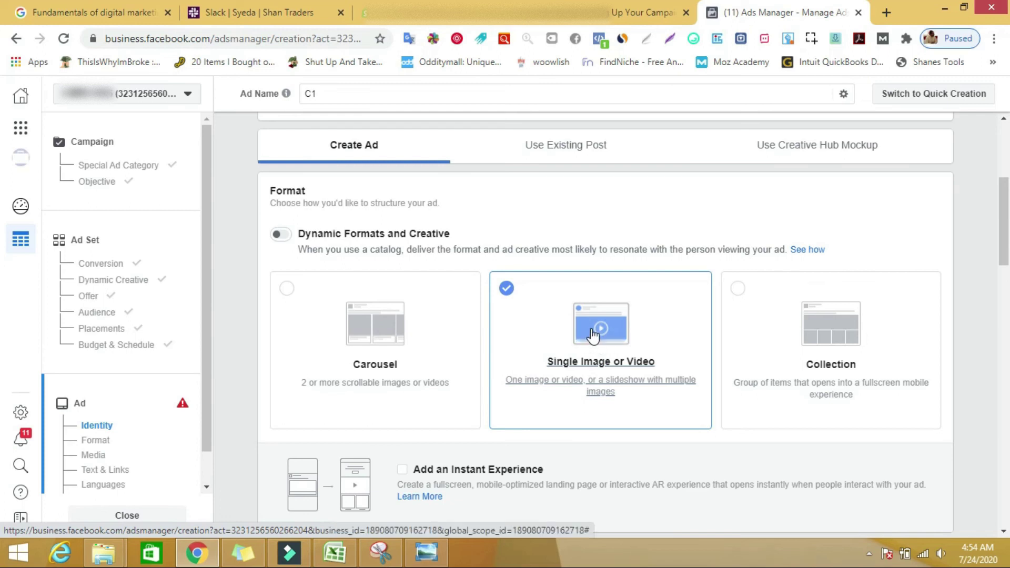
scroll(587, 359, down, 2)
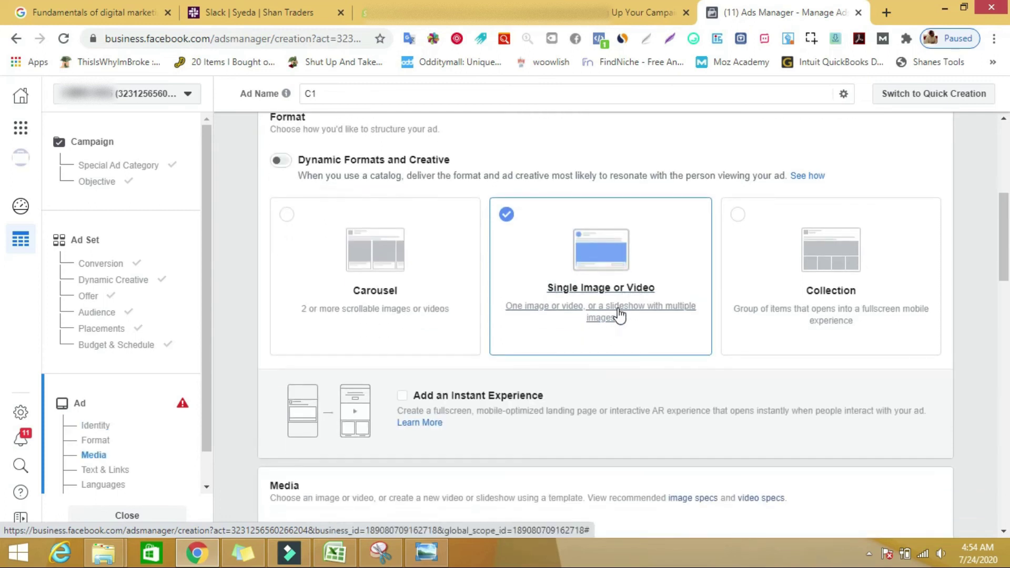
scroll(613, 316, down, 4)
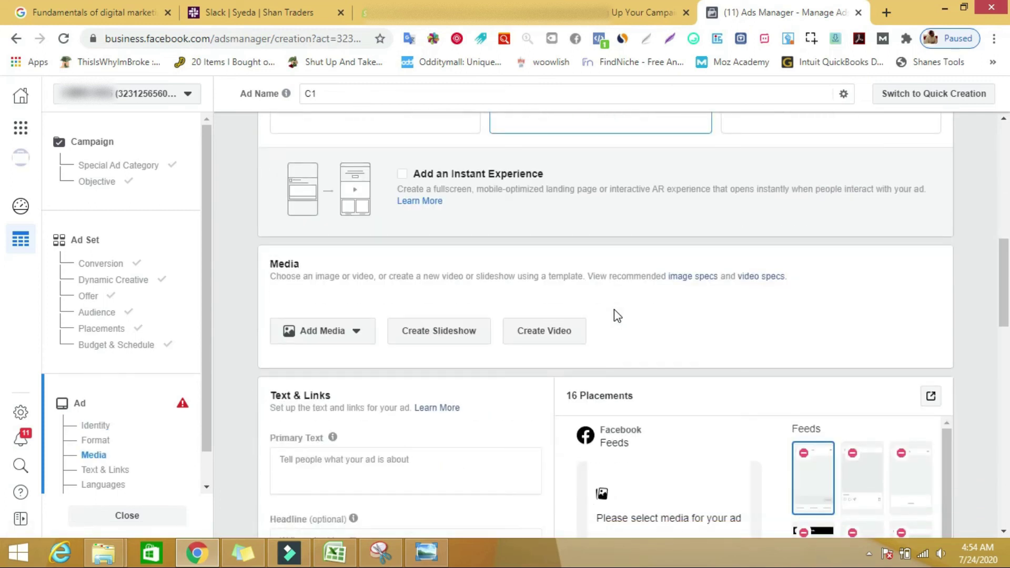
scroll(601, 309, down, 1)
scroll(601, 309, down, 1)
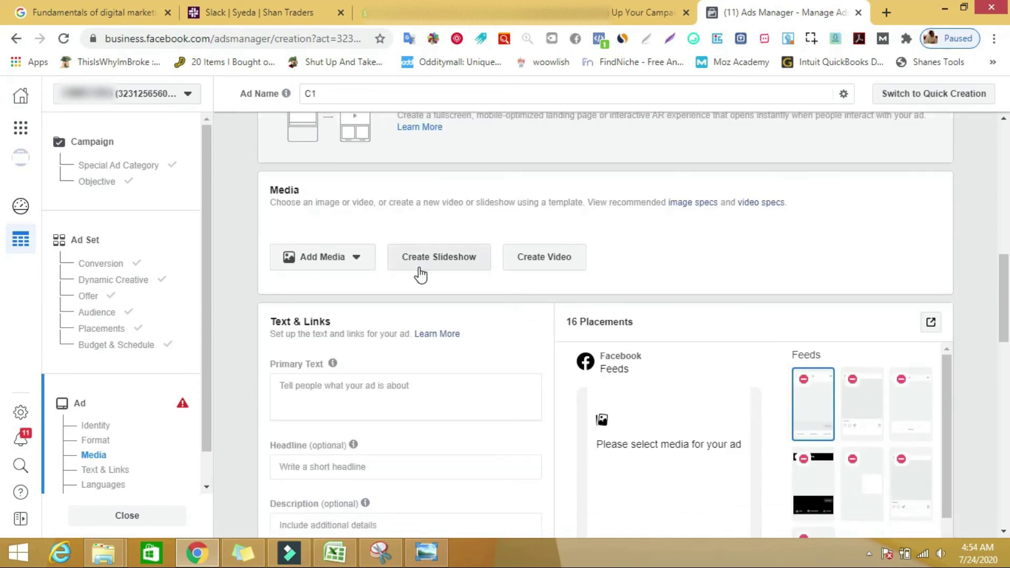
scroll(484, 279, down, 3)
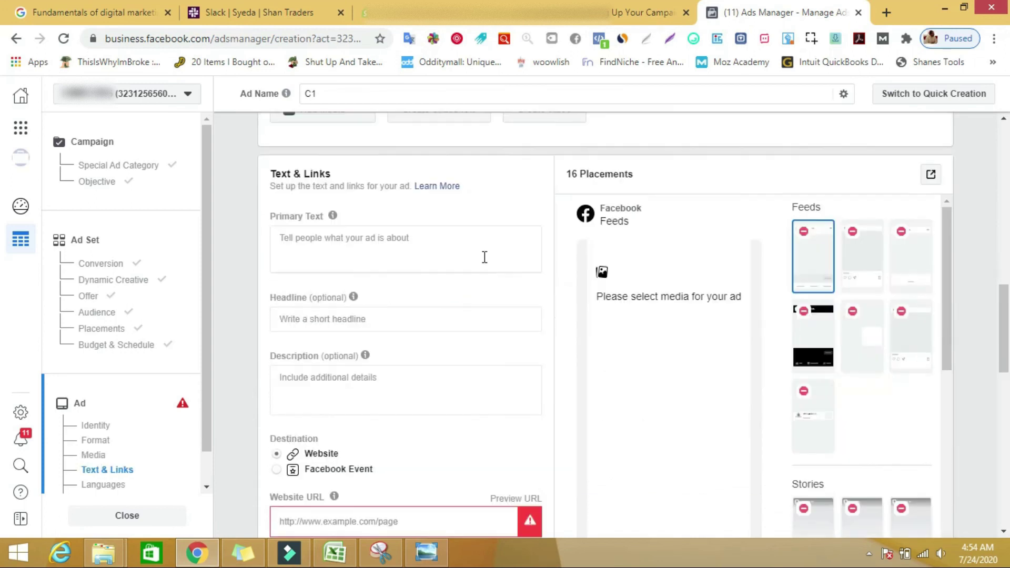
scroll(482, 257, up, 2)
click(359, 183)
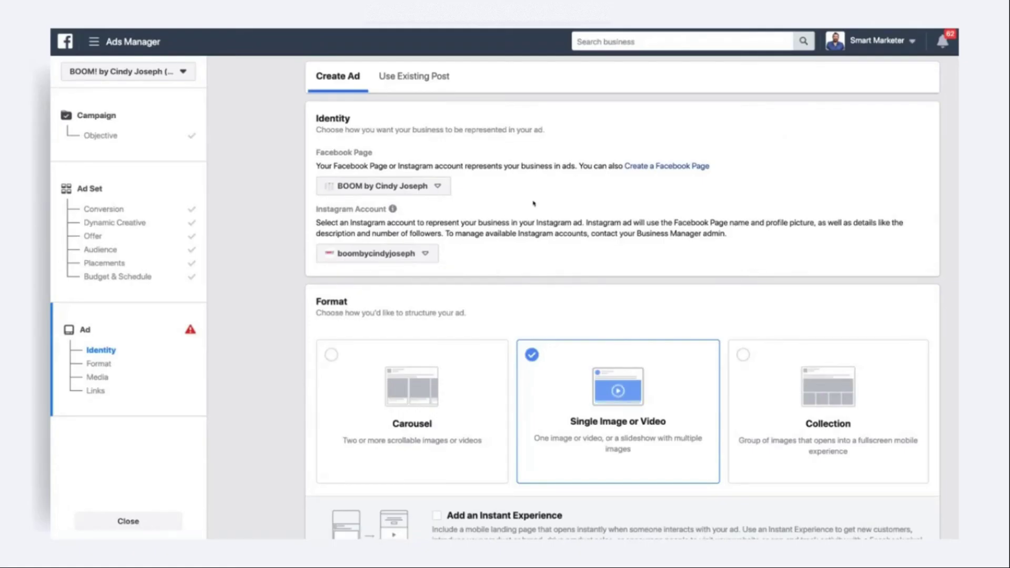
- Add the Boom Clean 1.jpg product image from the account's image library as the ad's media
scroll(534, 203, down, 2)
scroll(537, 204, down, 2)
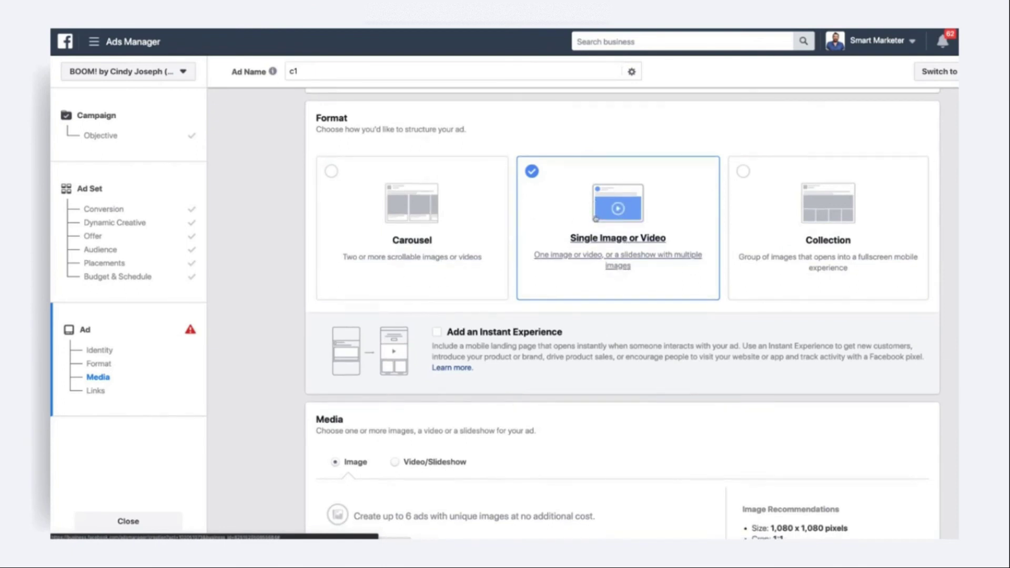
scroll(490, 236, down, 5)
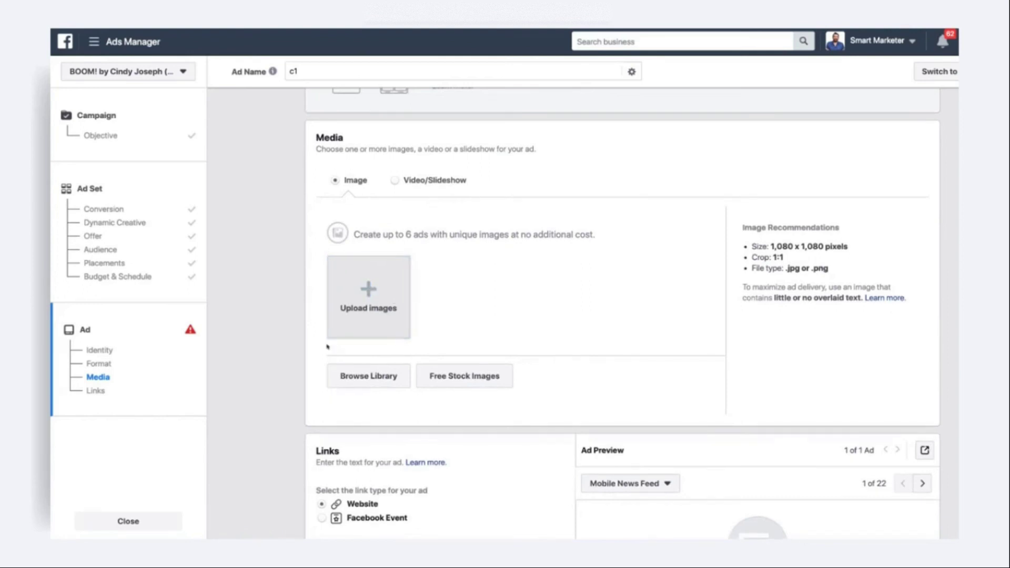
click(367, 377)
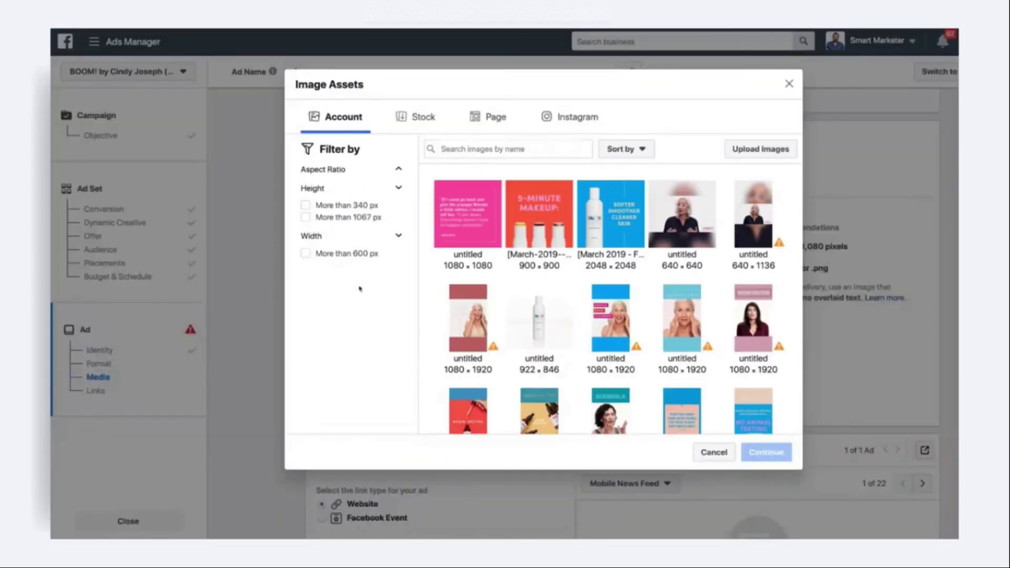
click(618, 216)
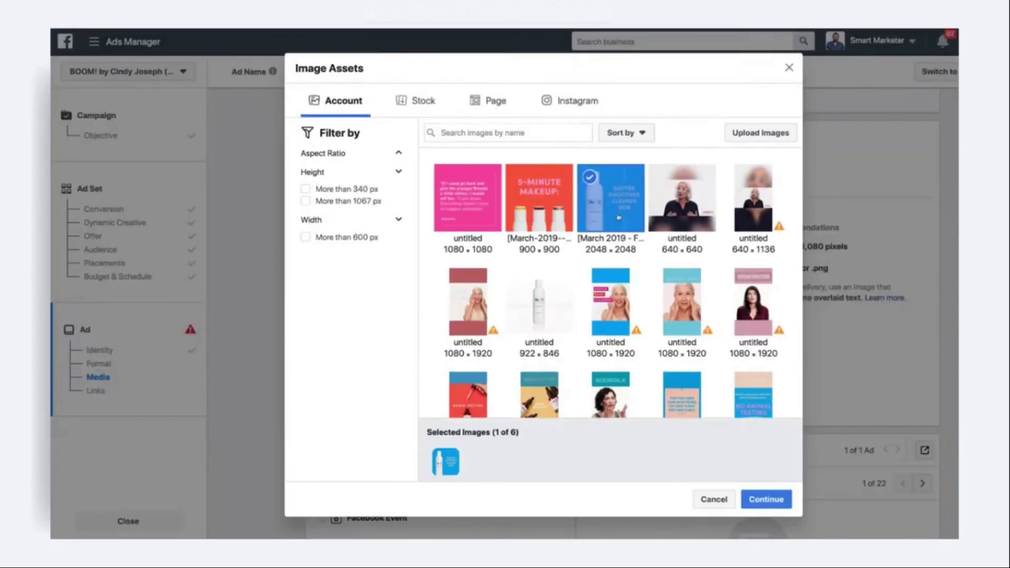
click(760, 499)
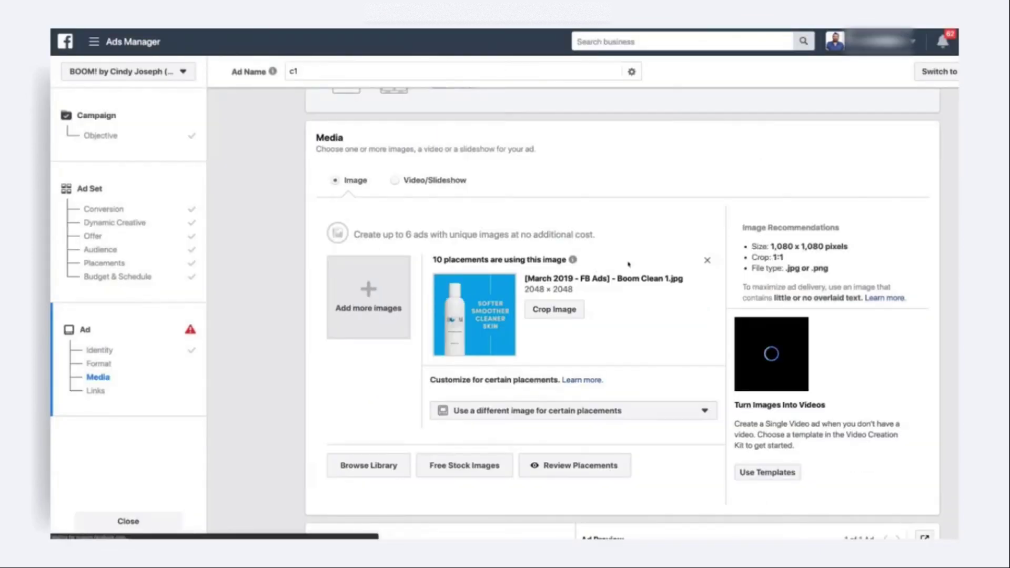
- Review the ad text's customer quote, benefit sentence and product link, and the website URL
scroll(579, 271, down, 1)
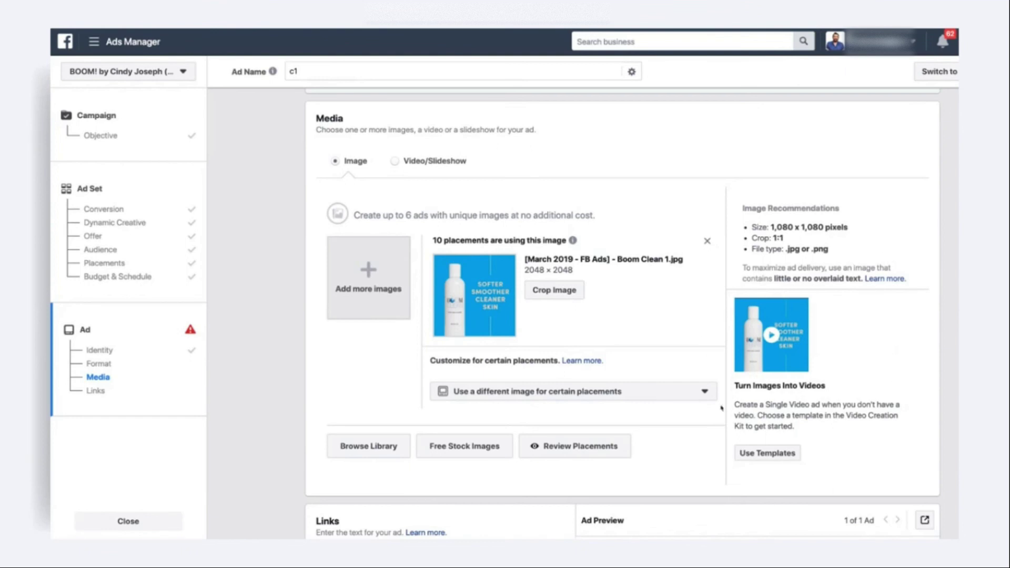
drag(325, 213, 539, 220)
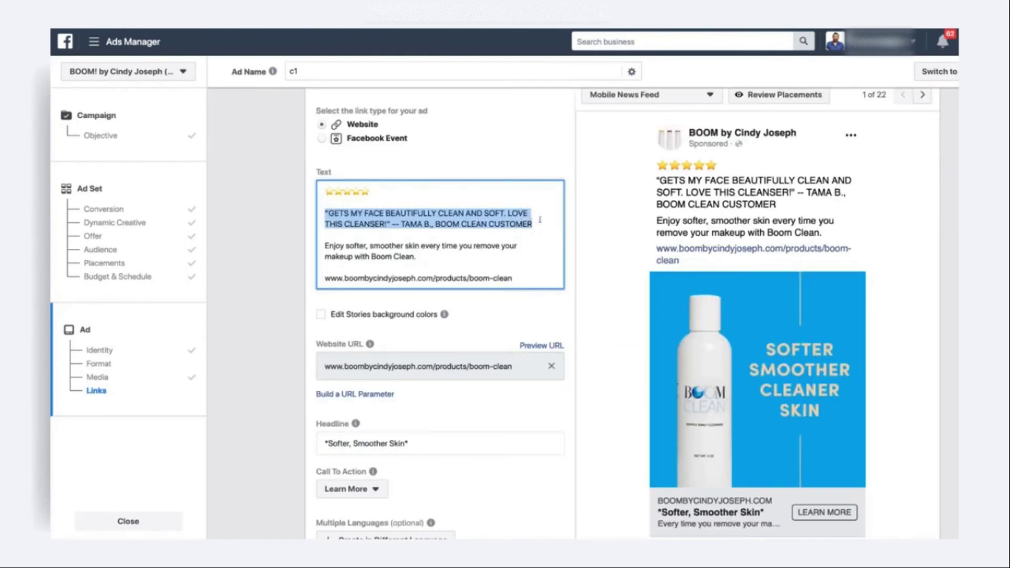
click(328, 245)
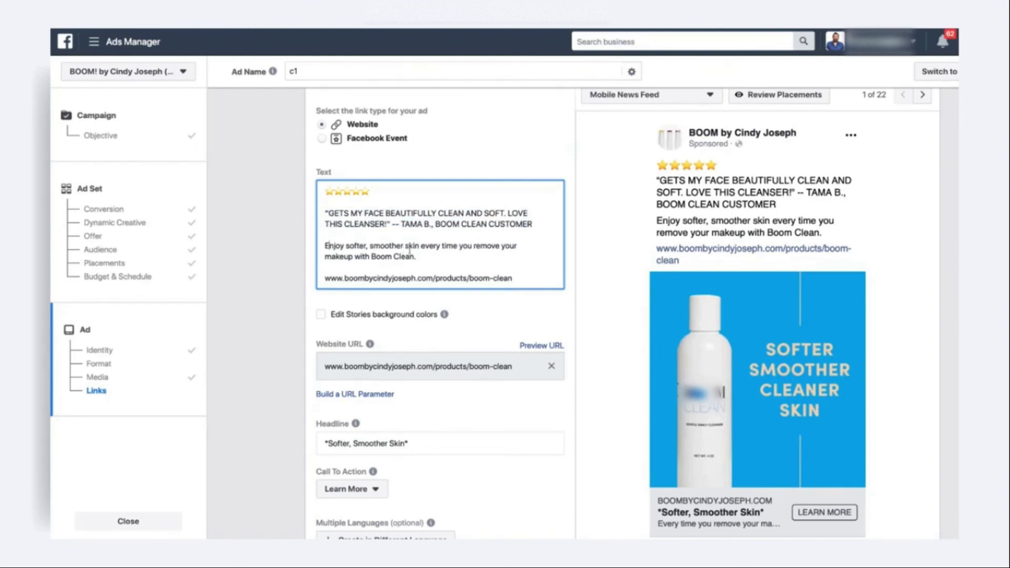
drag(424, 258, 360, 245)
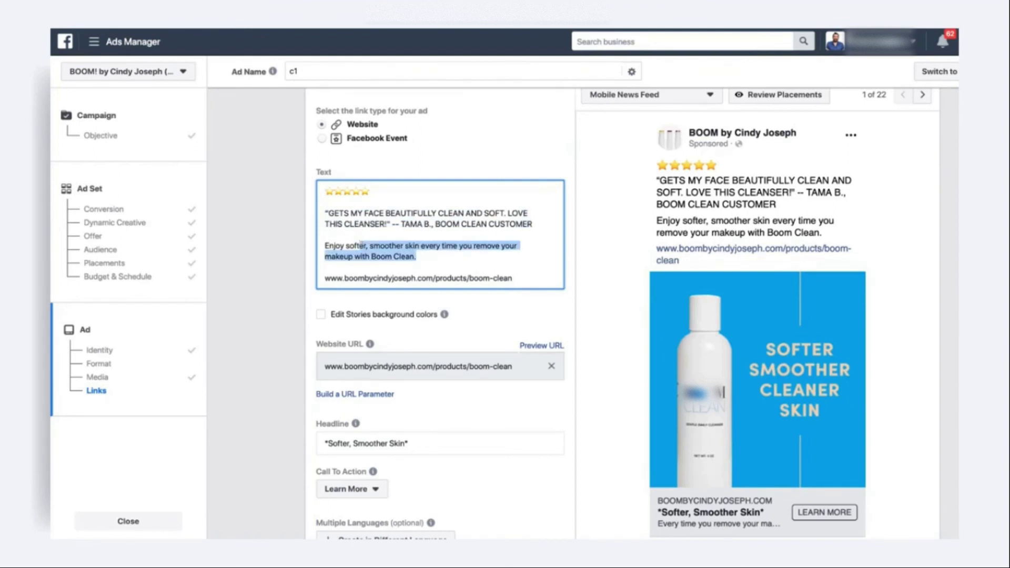
triple_click(448, 278)
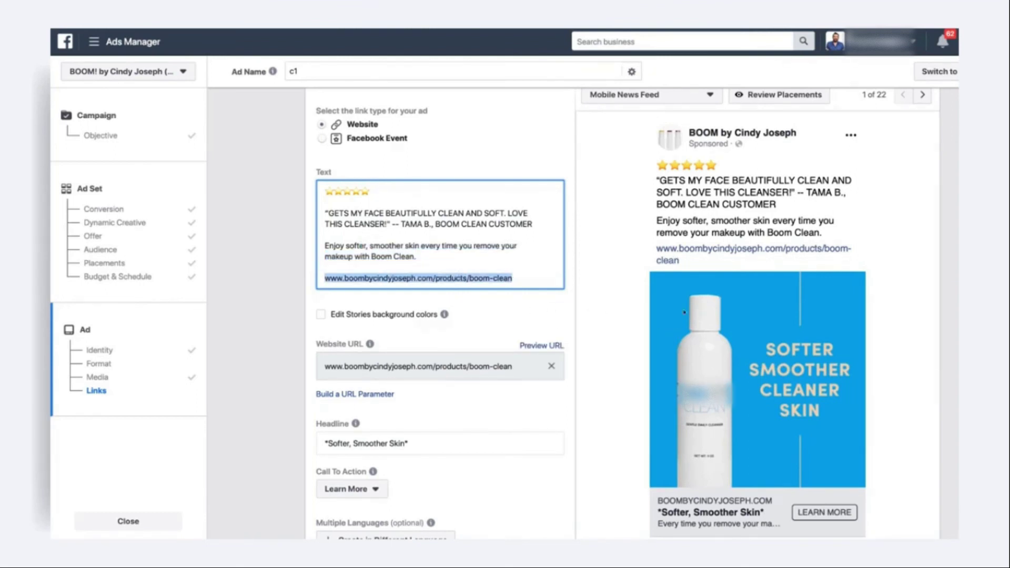
scroll(697, 296, down, 1)
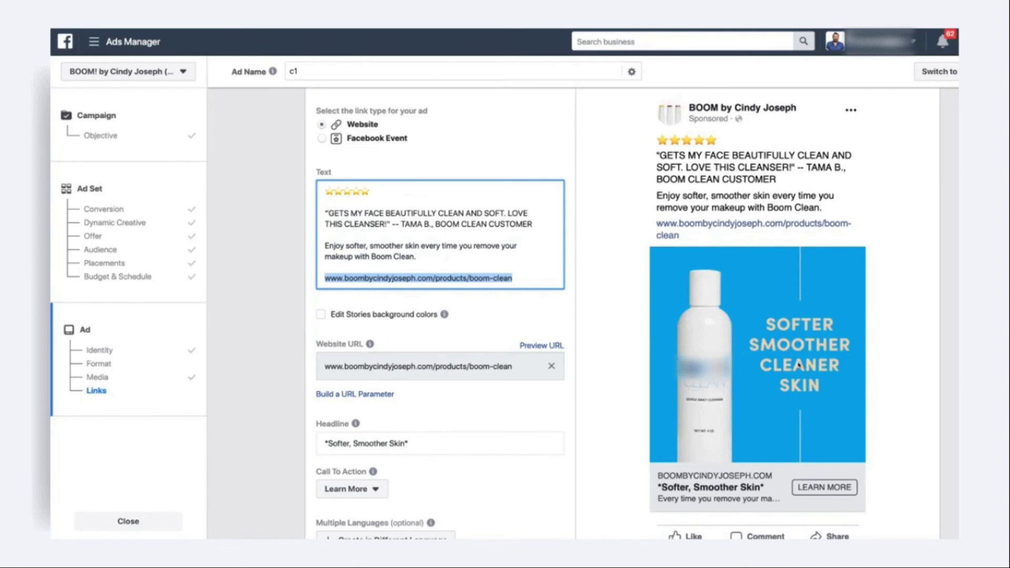
scroll(415, 310, down, 1)
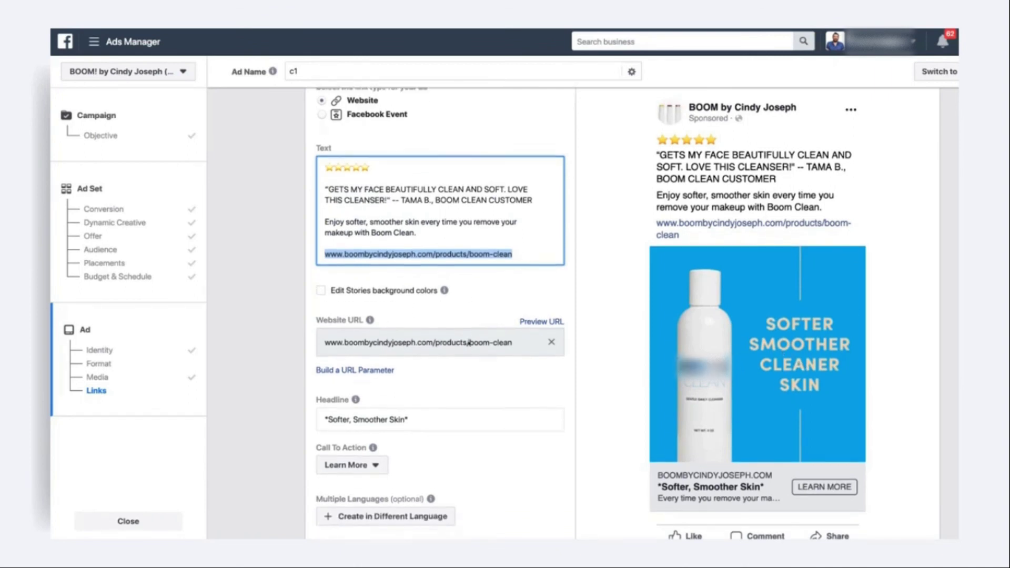
drag(510, 333, 323, 333)
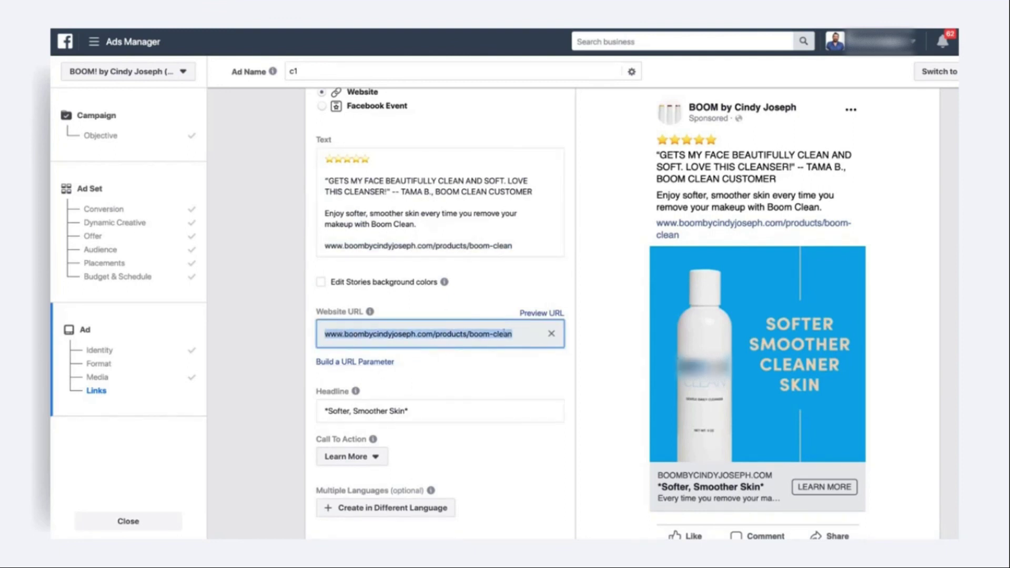
- Check the ad's headline and News Feed link description, and set the call to action to Shop Now
scroll(481, 353, down, 1)
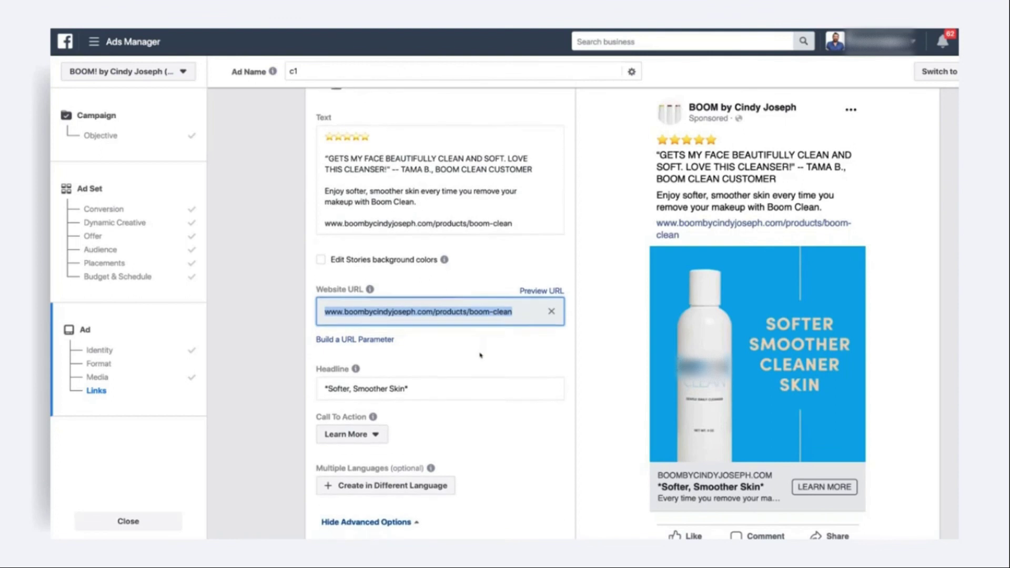
scroll(499, 361, down, 1)
click(528, 375)
key(ctrl+a)
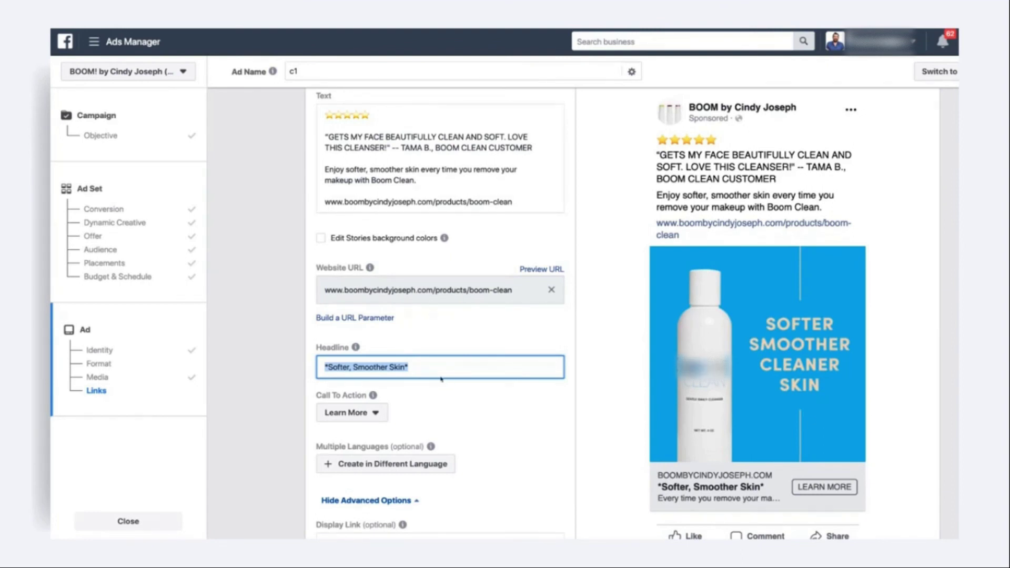
scroll(441, 378, down, 1)
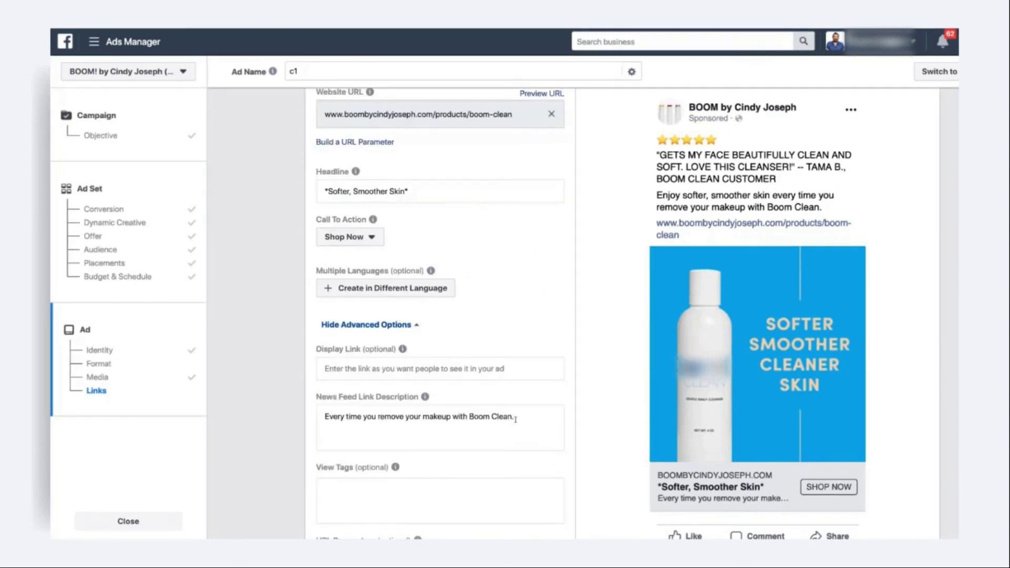
drag(514, 417, 324, 410)
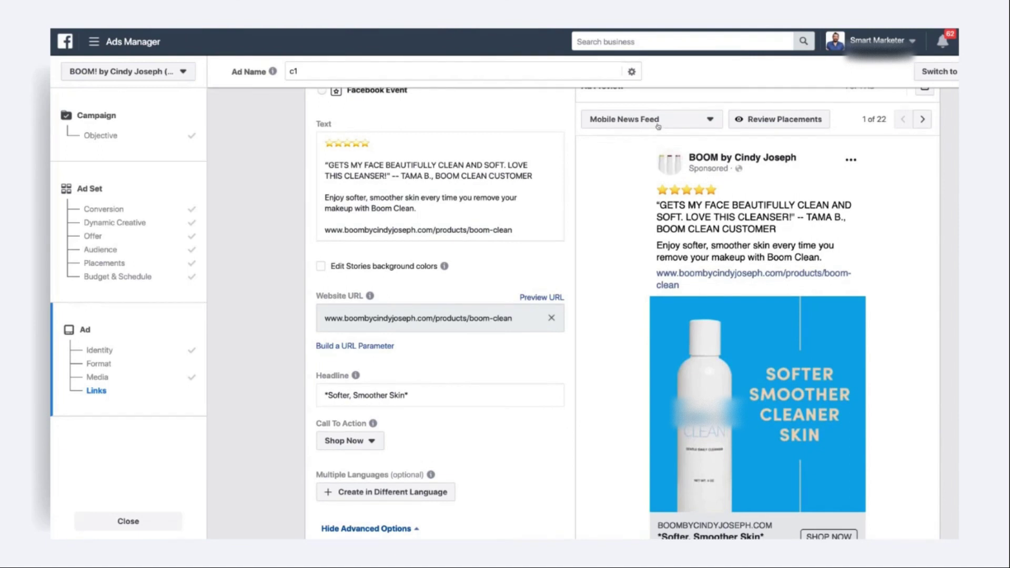
- Switch the ad preview to Desktop News Feed and examine the image, headline, description and call to action
click(658, 123)
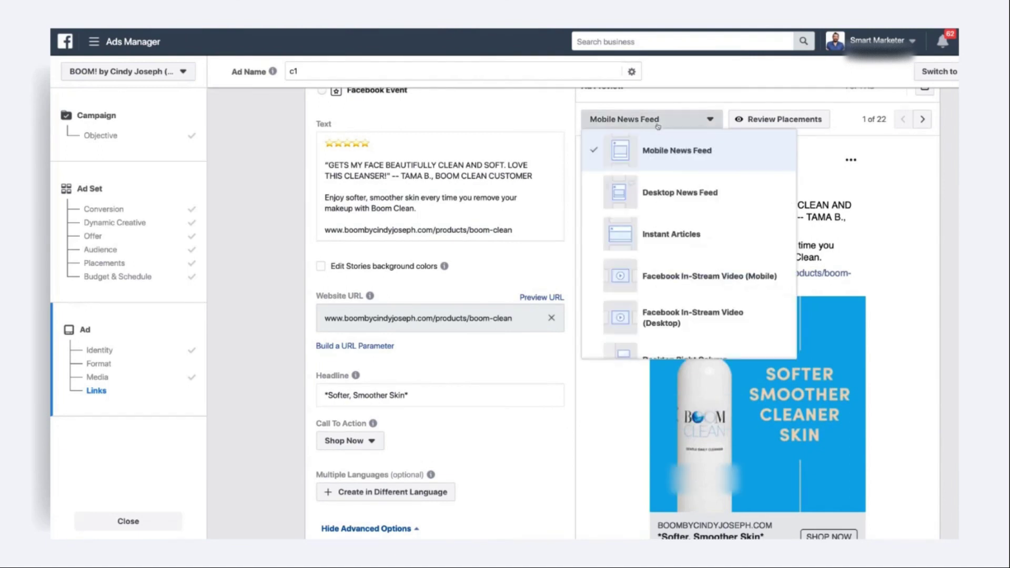
click(670, 197)
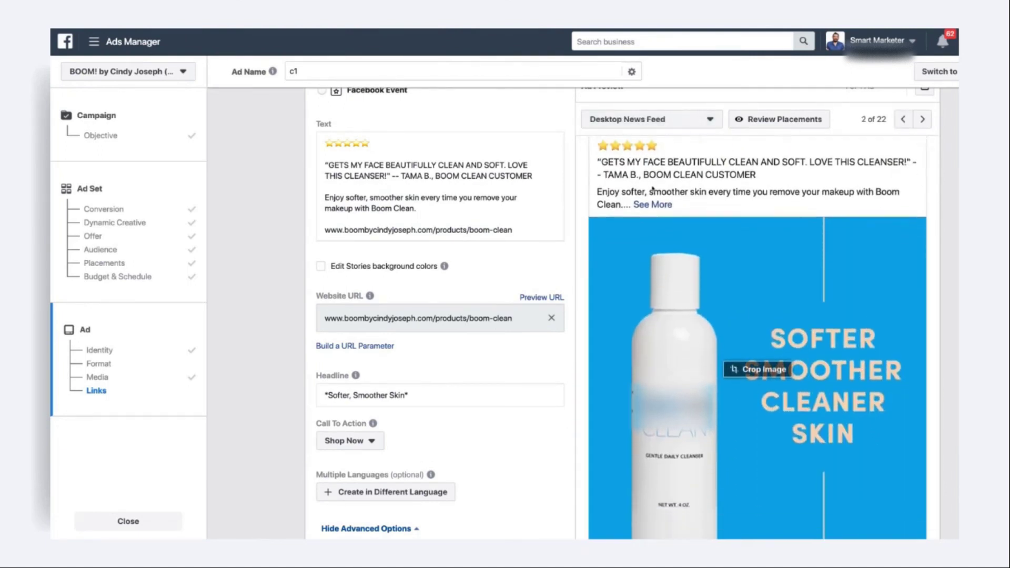
scroll(652, 189, down, 2)
scroll(574, 509, down, 5)
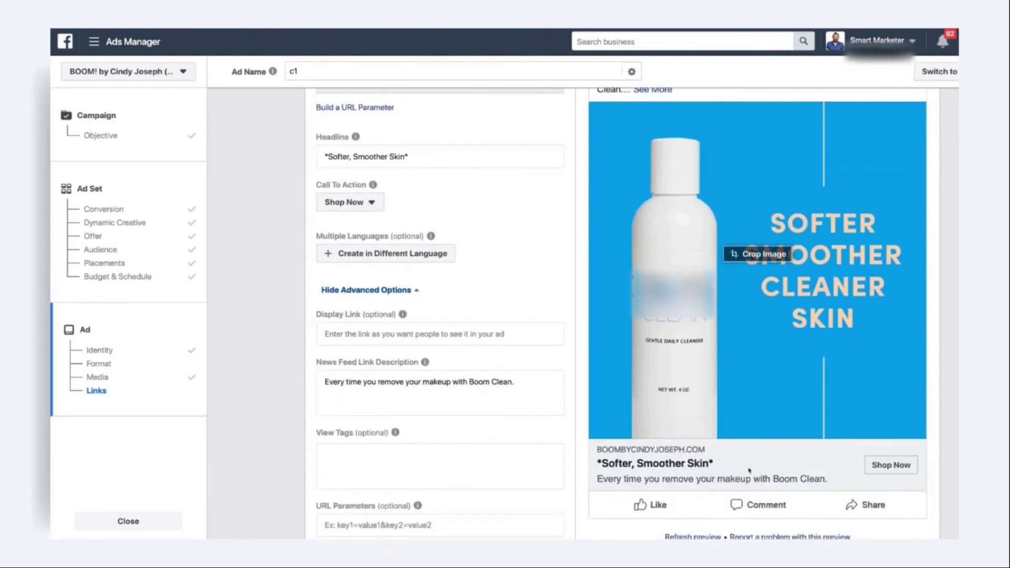
scroll(440, 314, down, 1)
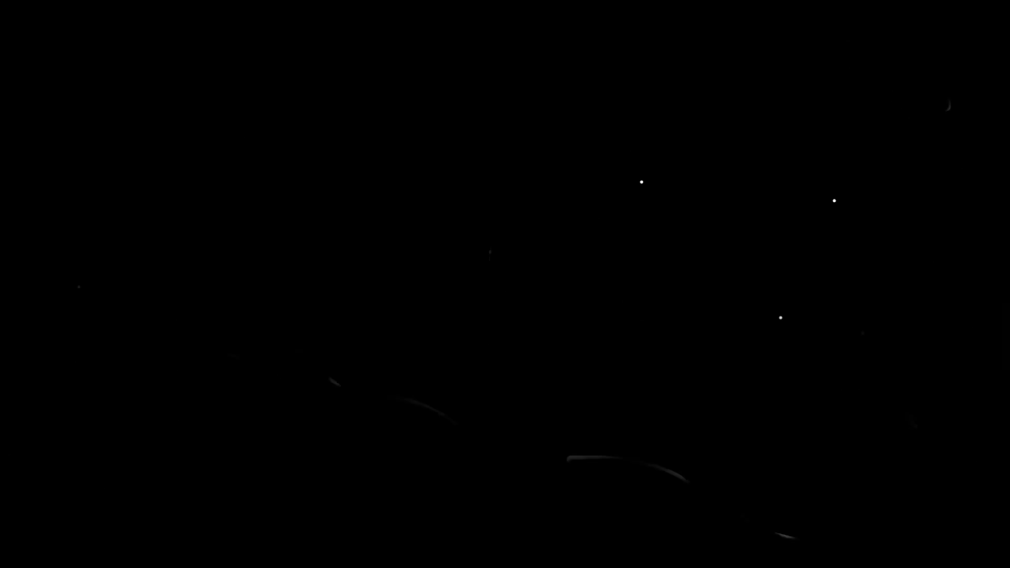